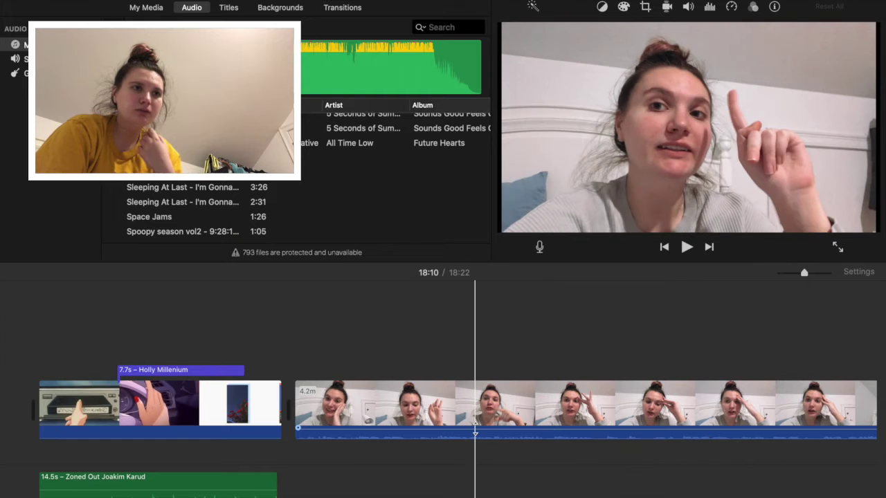
# Step: Scroll the timeline toward the end card and switch the media browser to My Media
pyautogui.hscroll(5, 475, 415)
pyautogui.hscroll(8, 421, 397)
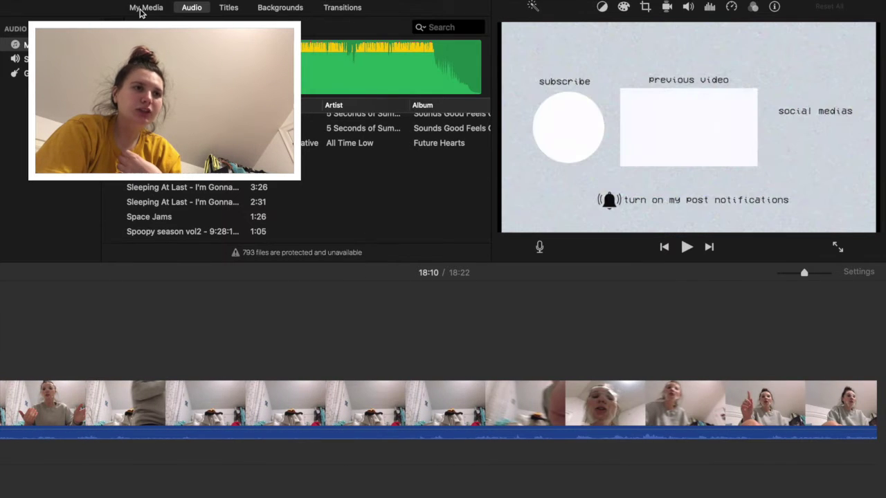
pyautogui.press('super+1')
pyautogui.hscroll(10, 400, 389)
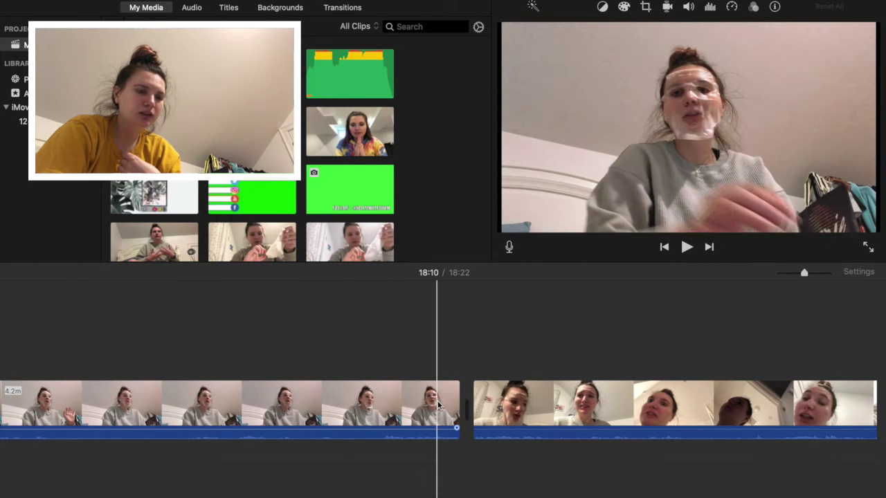
# Step: Select the 13.7-minute clip, try Color Correction, Speed and Filter, then start Color Balance's Match Color
pyautogui.click(570, 383)
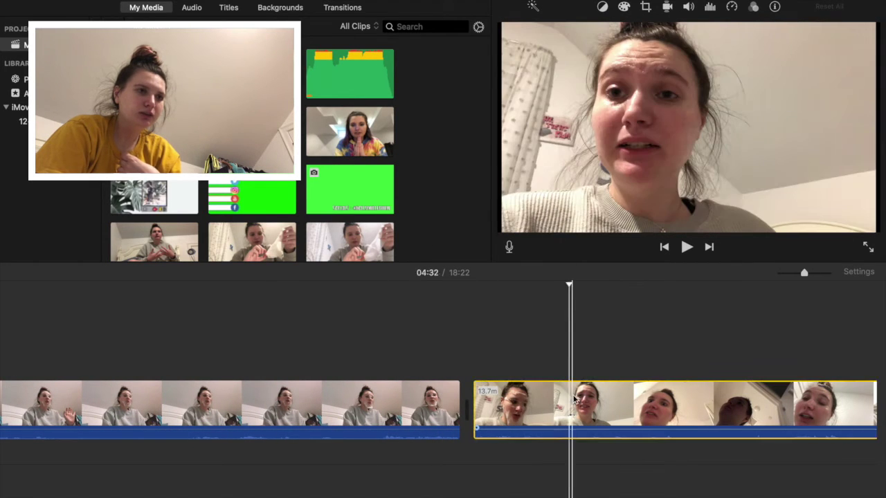
pyautogui.click(624, 9)
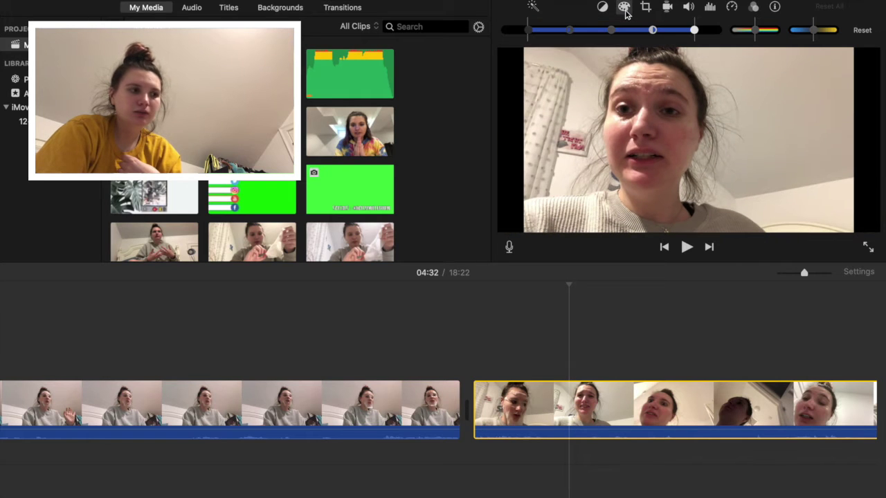
pyautogui.click(731, 8)
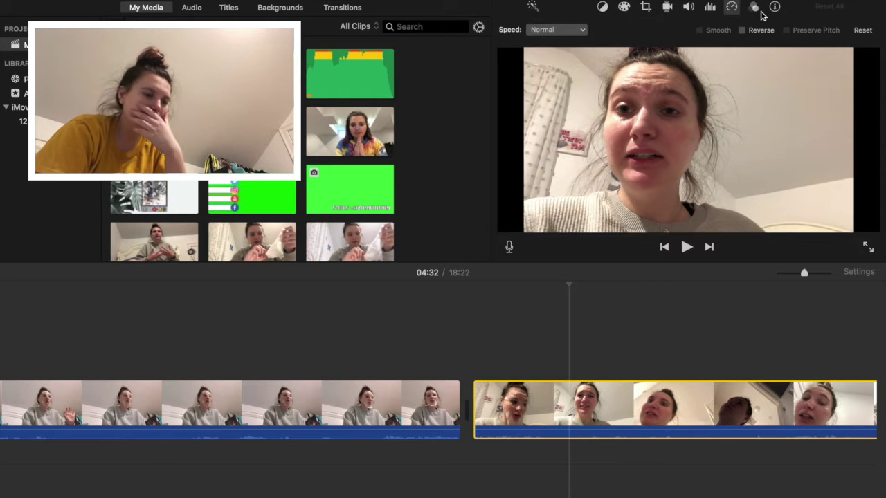
pyautogui.click(758, 10)
pyautogui.click(755, 9)
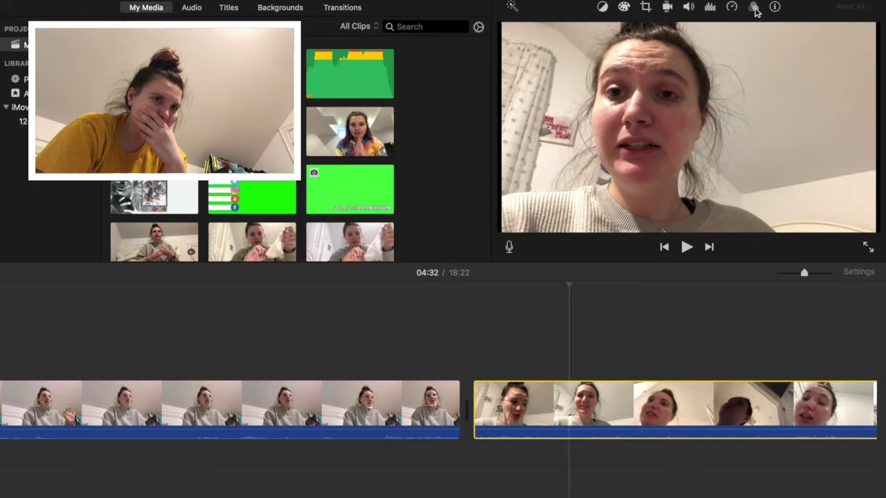
pyautogui.click(755, 8)
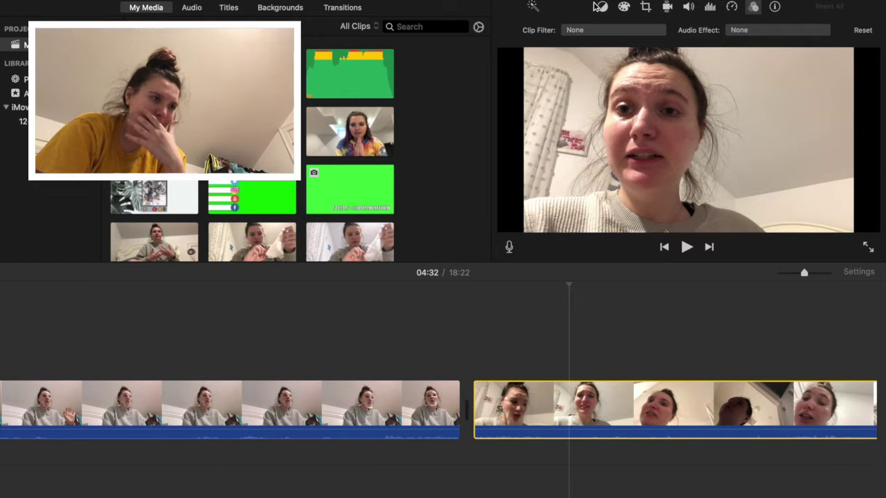
pyautogui.click(601, 8)
pyautogui.click(636, 32)
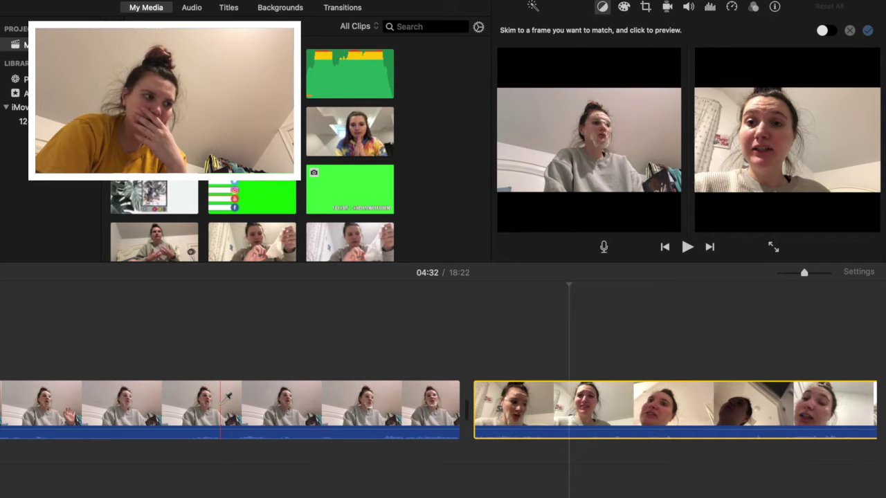
# Step: Choose a frame from an earlier clip as the Match Color reference
pyautogui.hscroll(-5, 208, 398)
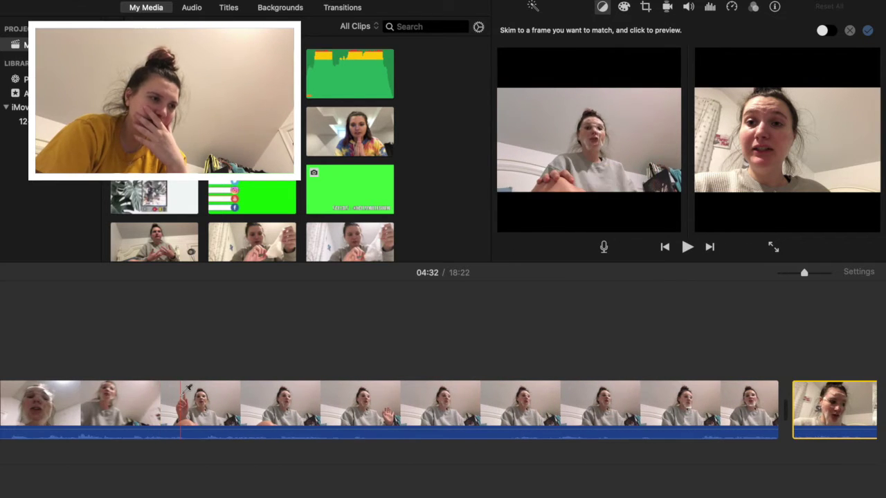
pyautogui.click(182, 392)
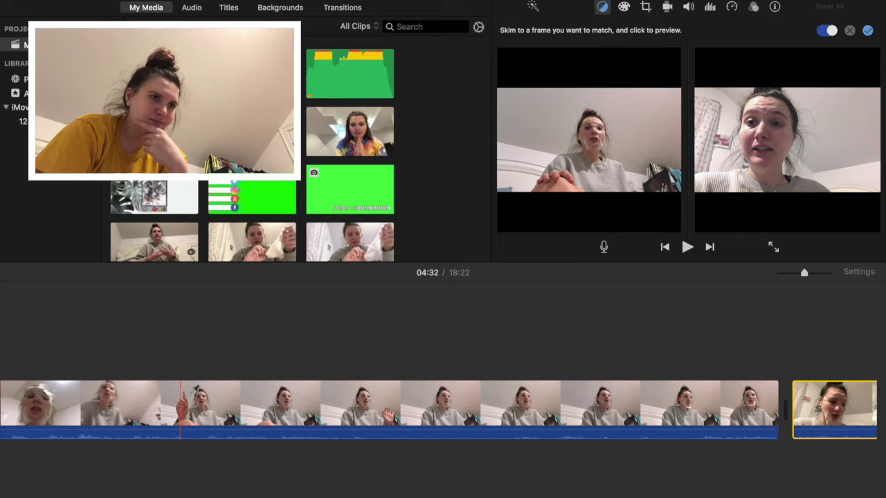
pyautogui.hscroll(-8, 284, 375)
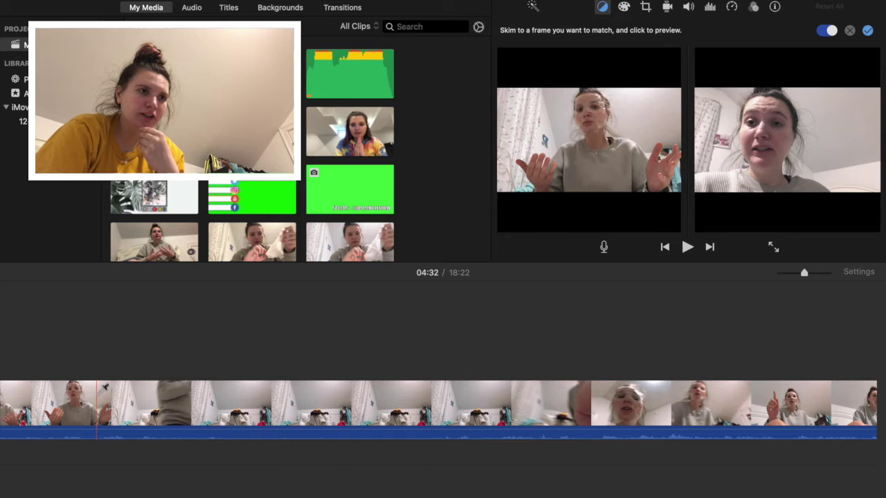
pyautogui.hscroll(-10, 105, 388)
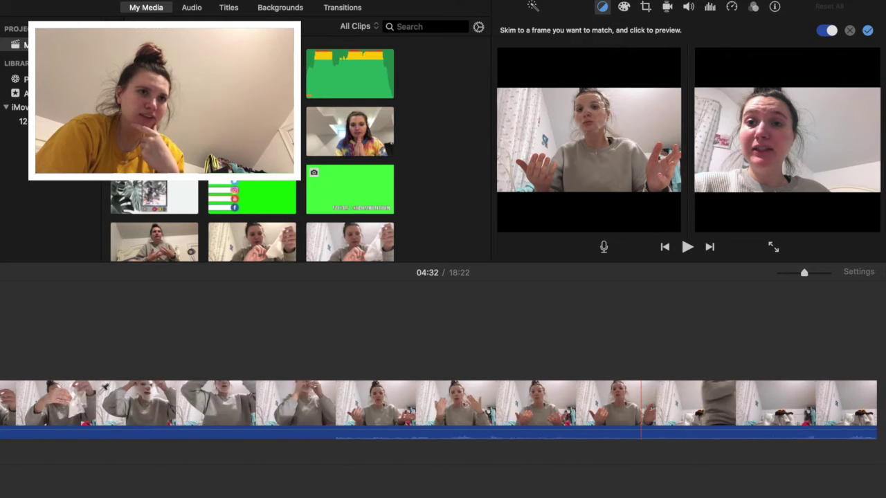
pyautogui.hscroll(-10, 335, 405)
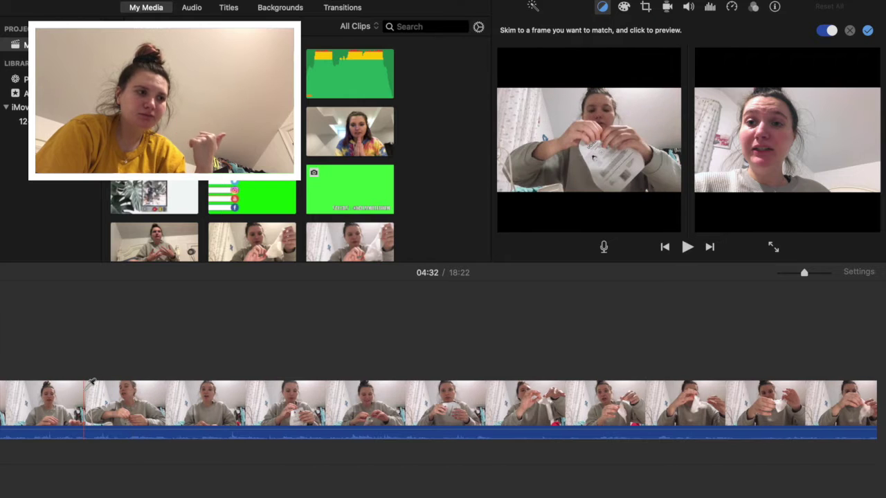
pyautogui.hscroll(-15, 88, 401)
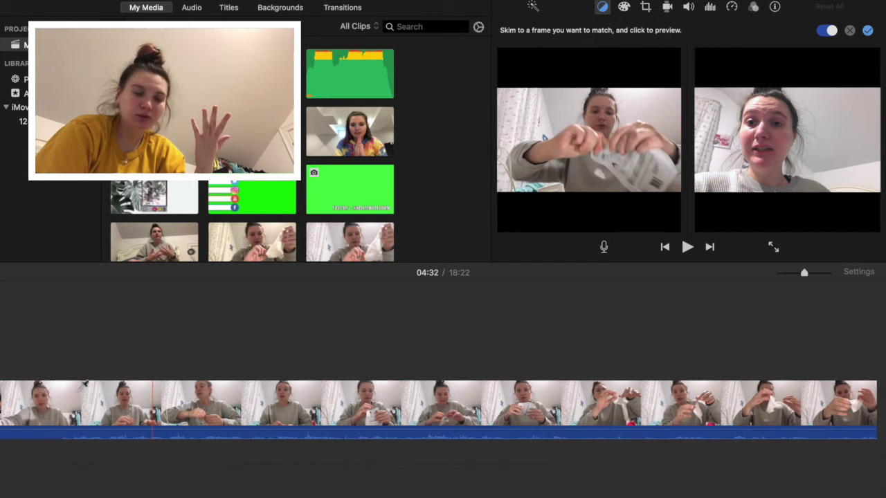
pyautogui.hscroll(-15, 85, 401)
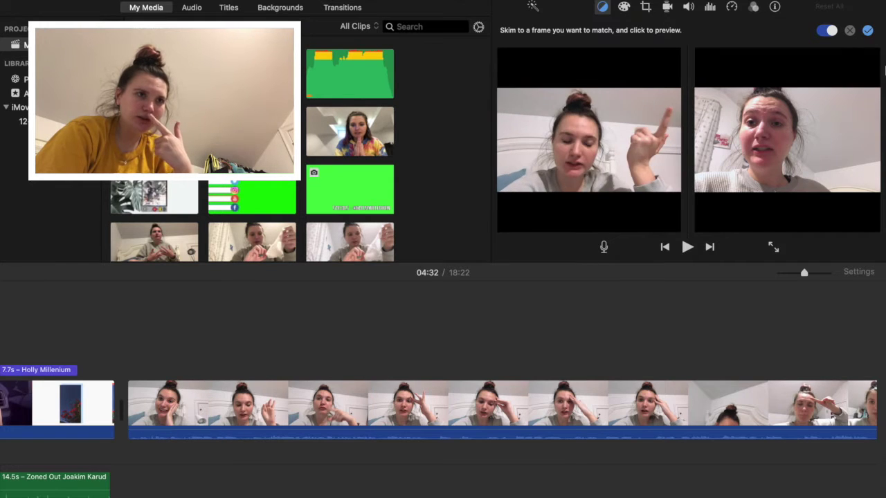
# Step: Cancel Match Color, toggle Auto enhance on and off, and apply White Balance using the wall
pyautogui.click(850, 31)
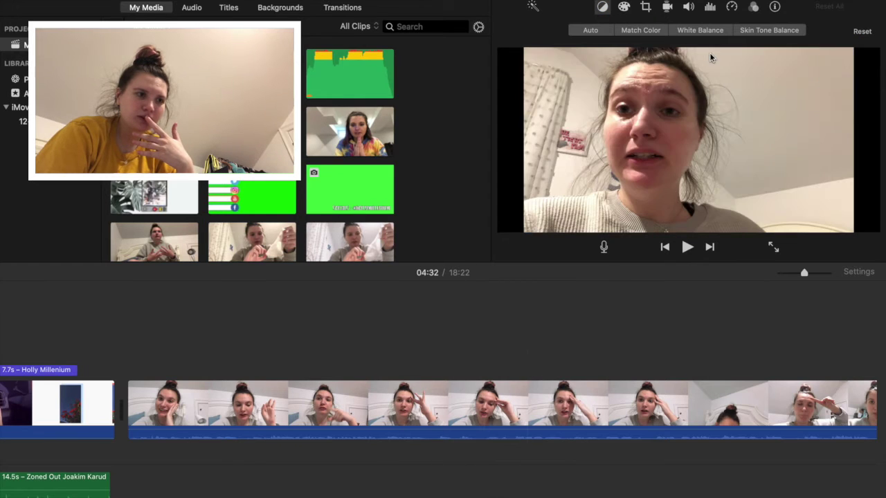
pyautogui.click(530, 8)
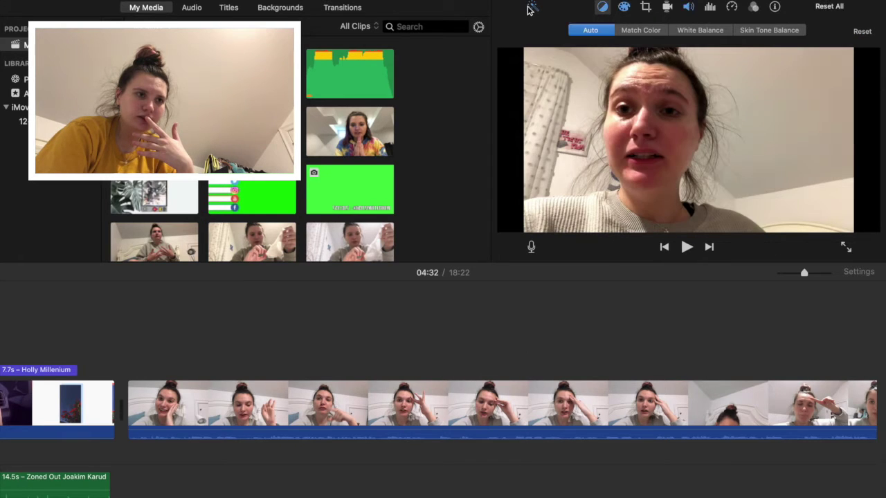
pyautogui.click(532, 9)
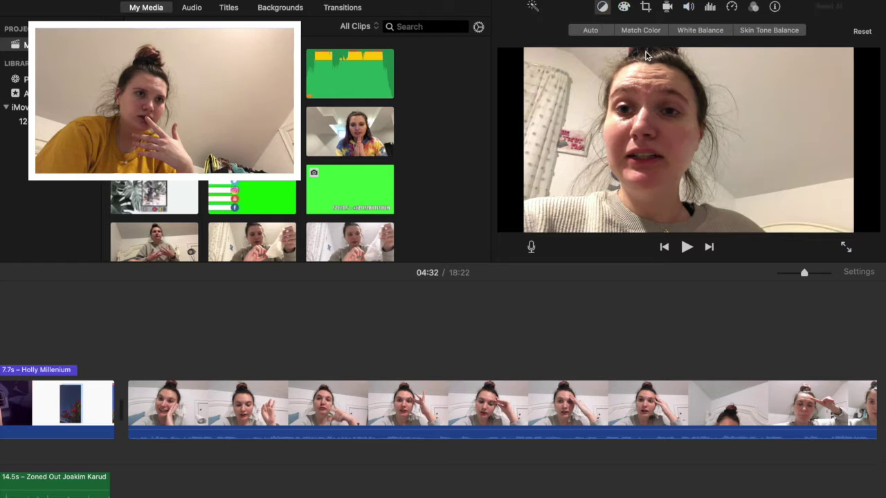
pyautogui.click(686, 34)
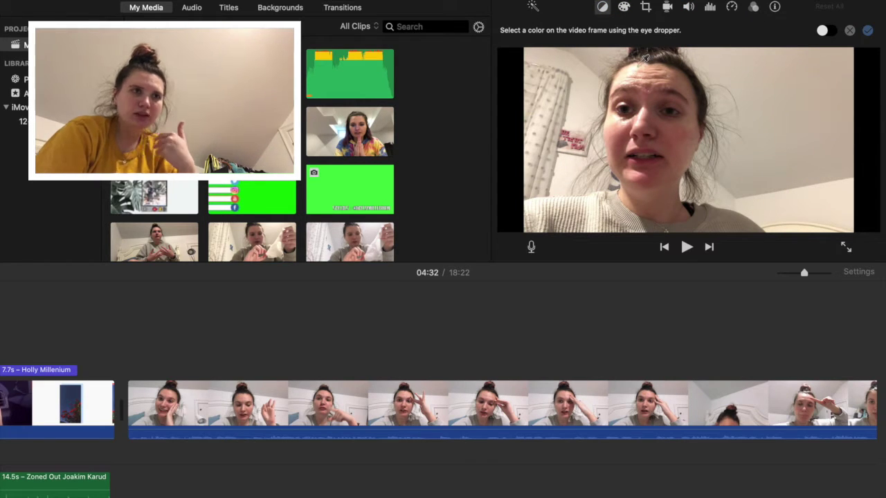
pyautogui.click(794, 85)
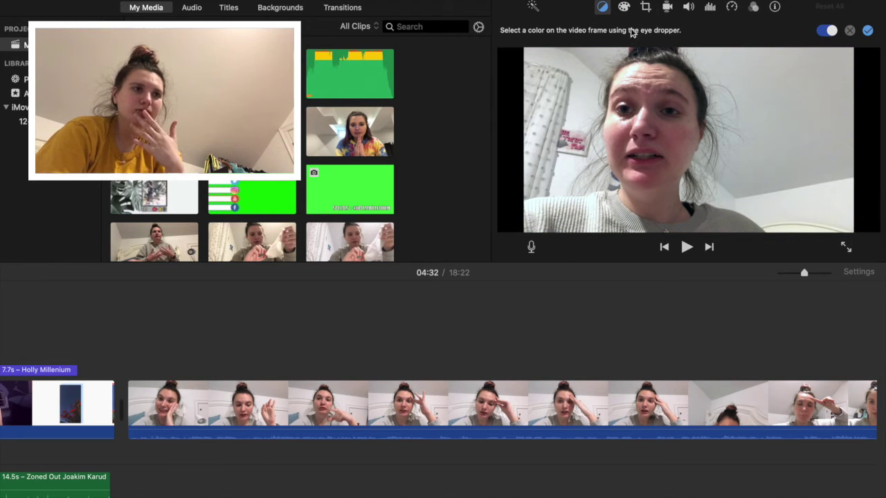
pyautogui.click(867, 31)
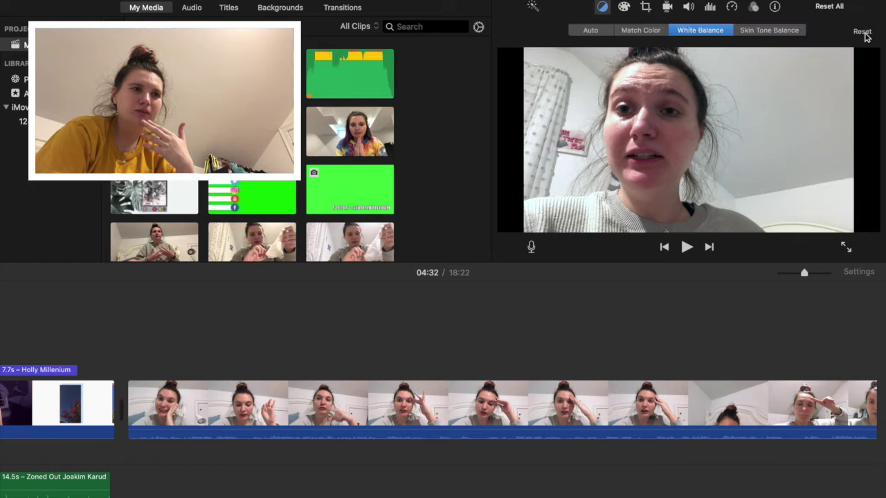
# Step: Retry Match Color with several reference frames, then cancel it and reset the colour balance
pyautogui.click(644, 30)
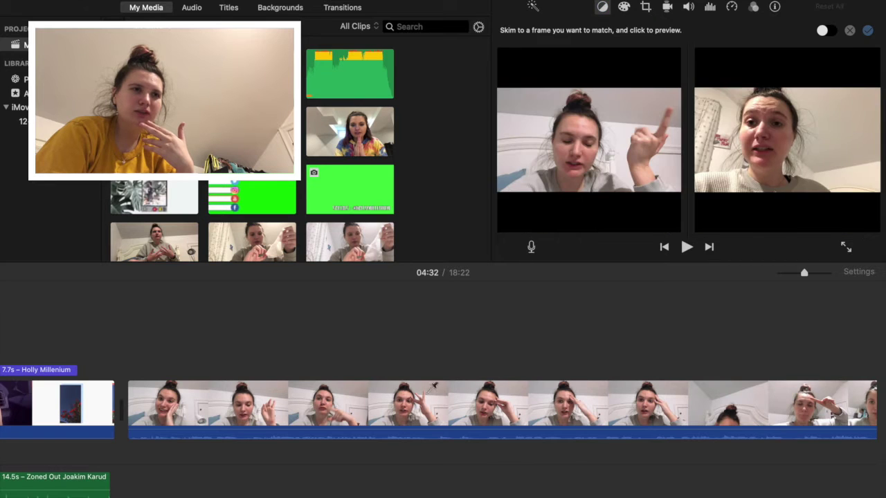
pyautogui.click(436, 398)
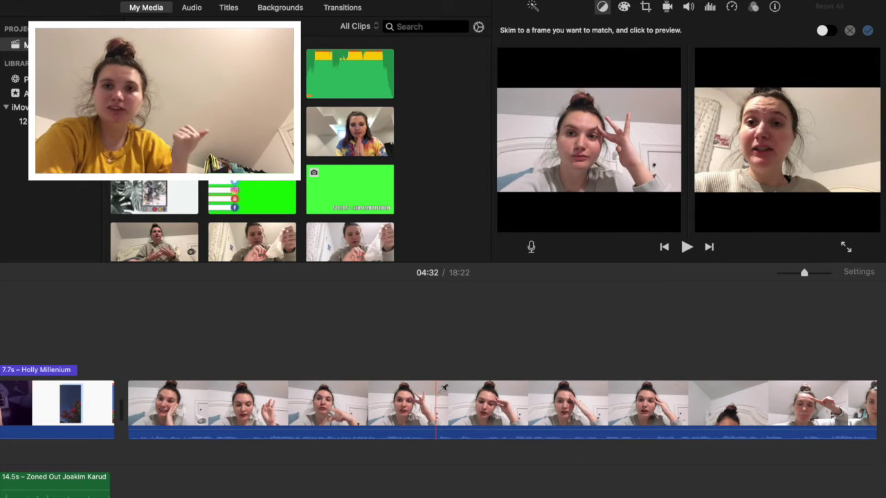
pyautogui.click(414, 396)
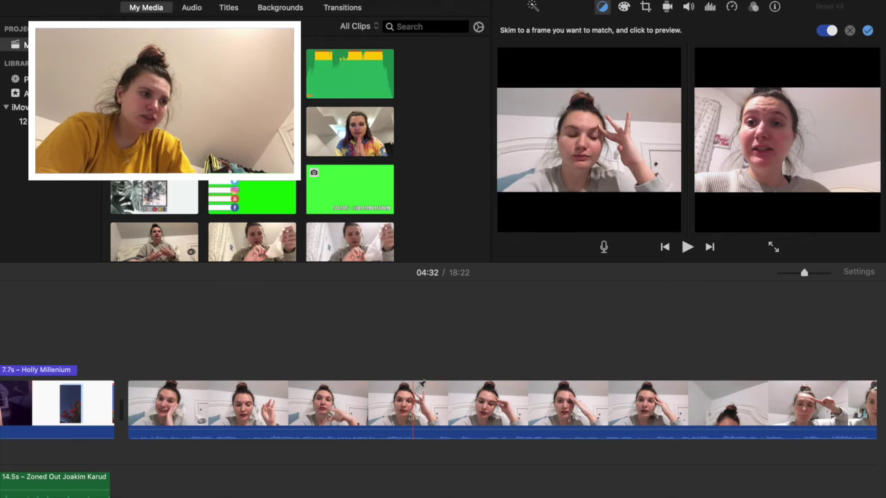
pyautogui.click(380, 404)
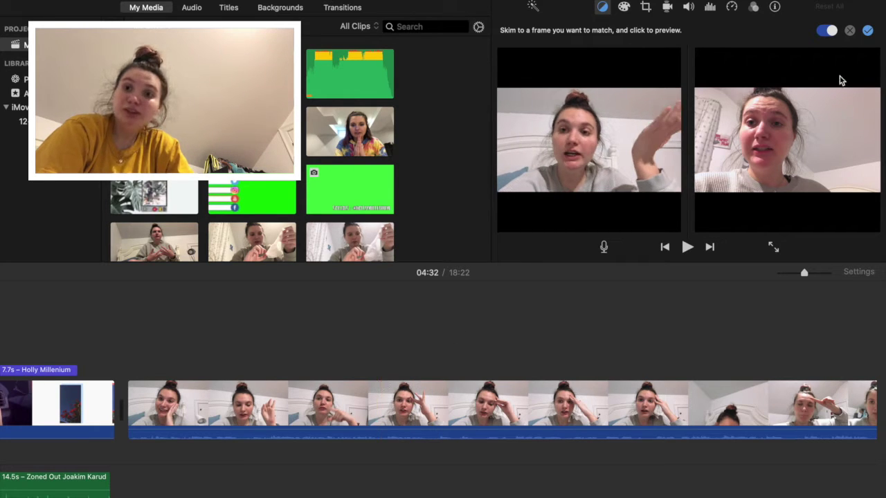
pyautogui.click(848, 30)
pyautogui.click(653, 32)
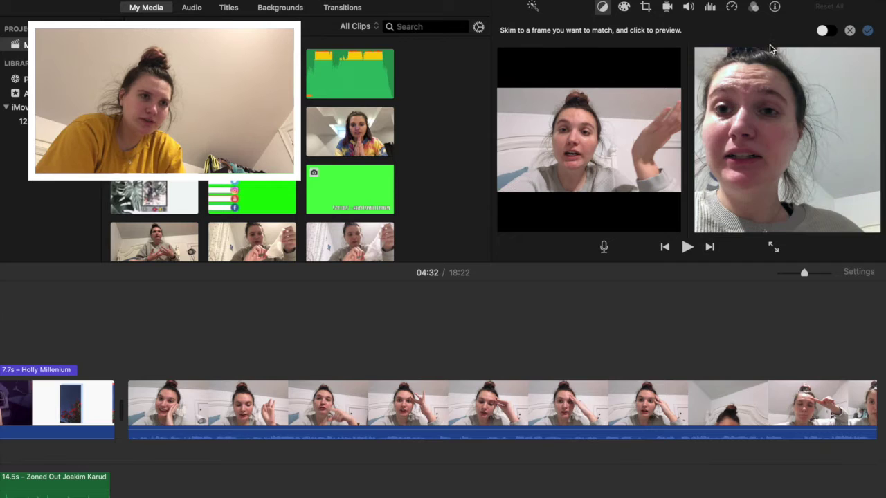
pyautogui.click(819, 32)
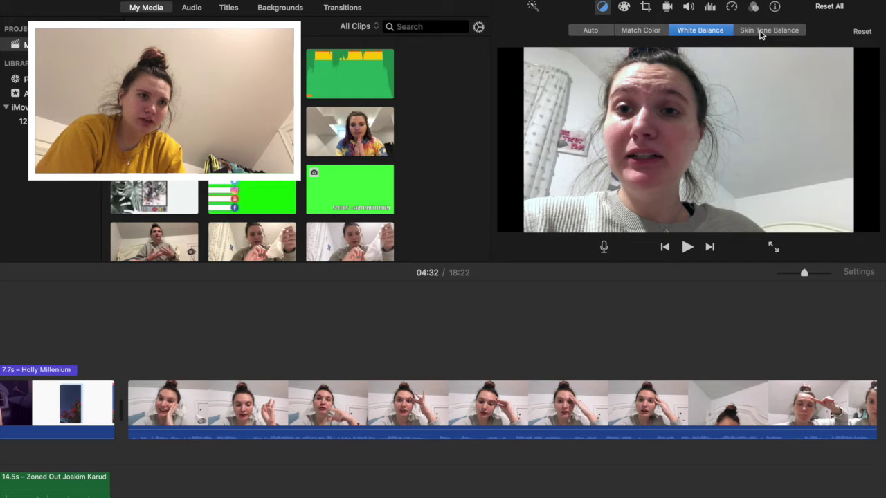
pyautogui.click(863, 33)
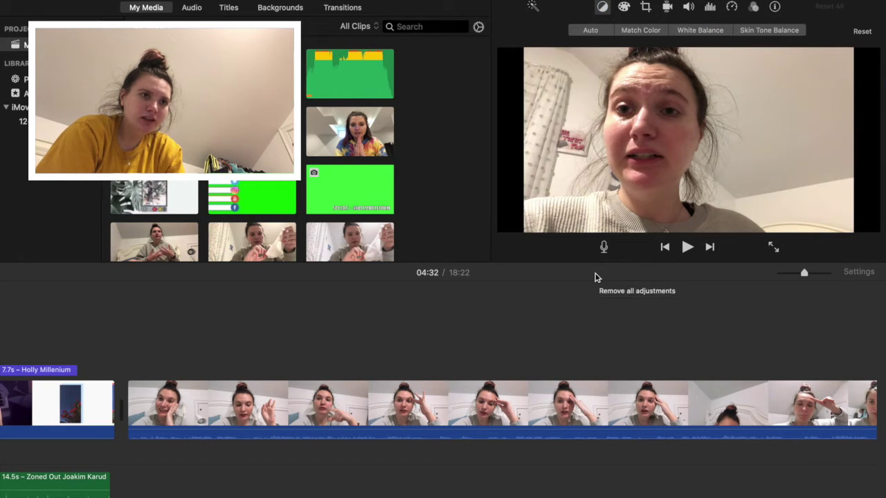
pyautogui.moveTo(595, 278); pyautogui.dragTo(195, 280)
pyautogui.click(659, 372)
pyautogui.hscroll(5, 657, 373)
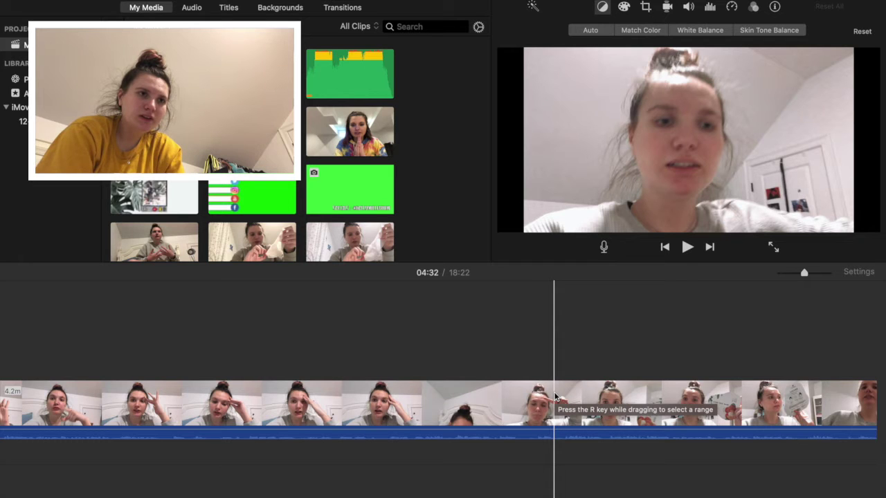
pyautogui.hscroll(5, 555, 396)
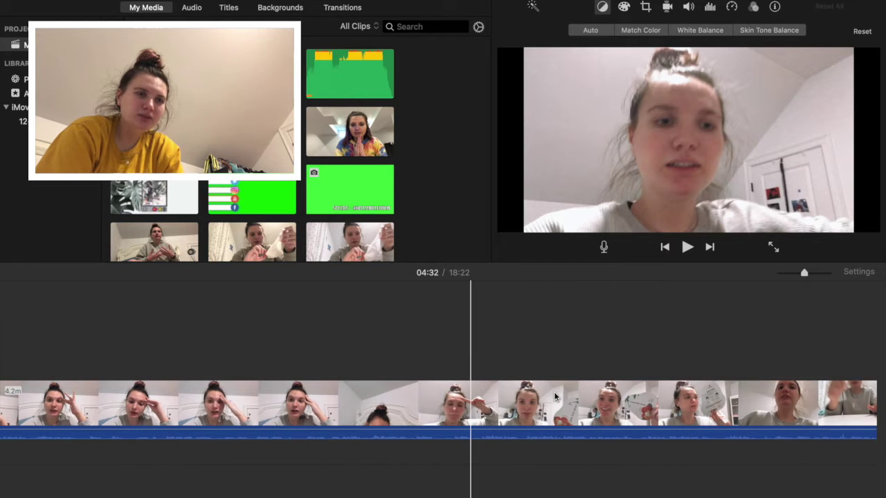
pyautogui.hscroll(3, 460, 390)
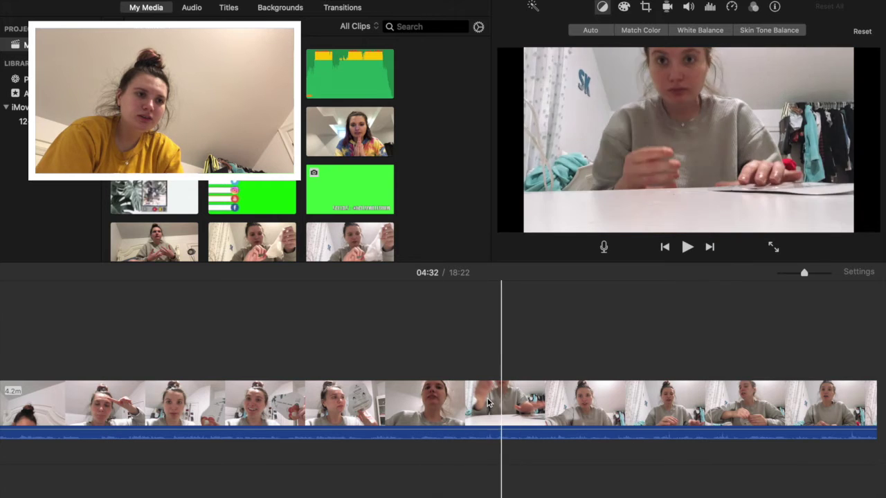
pyautogui.hscroll(3, 498, 400)
pyautogui.hscroll(4, 519, 401)
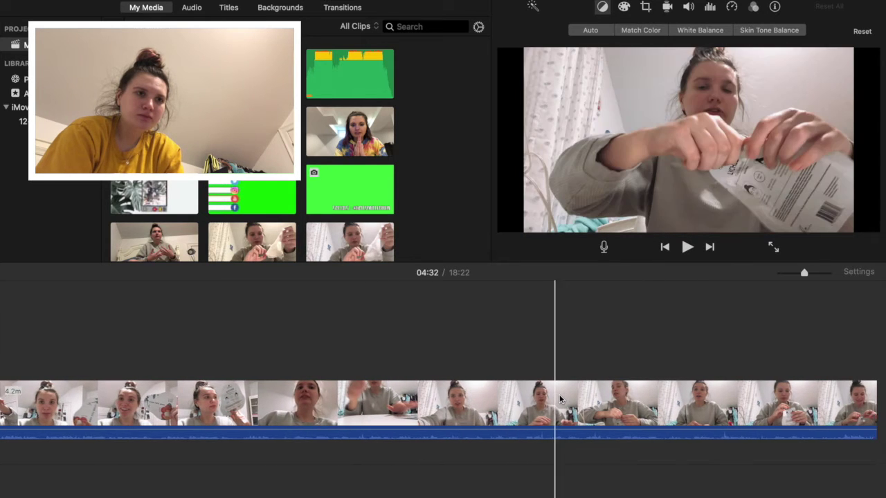
pyautogui.hscroll(4, 561, 399)
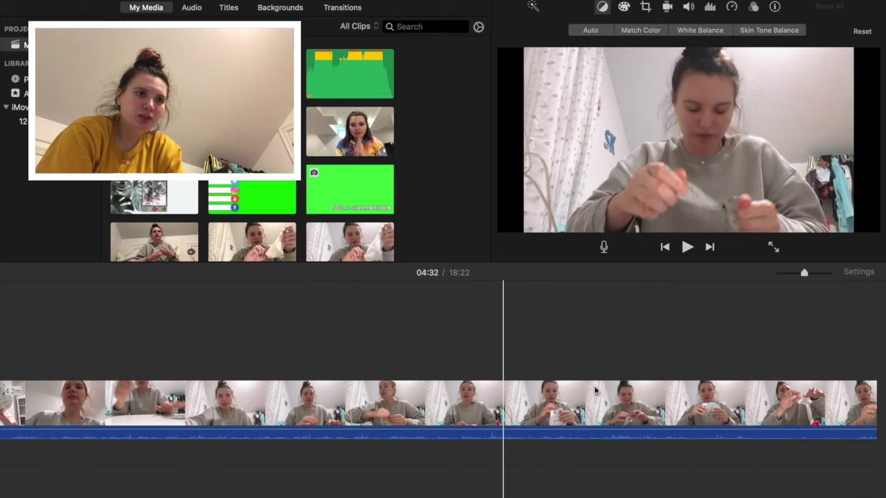
pyautogui.hscroll(3, 657, 399)
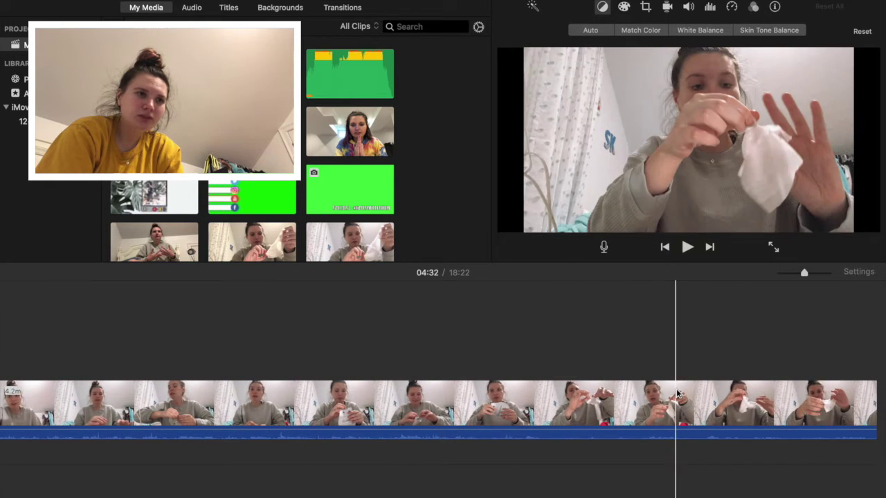
pyautogui.hscroll(4, 676, 393)
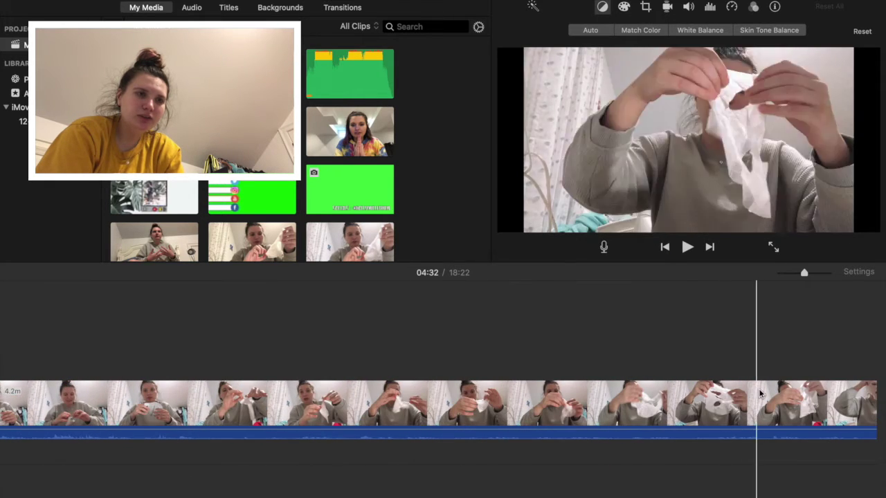
pyautogui.hscroll(5, 759, 393)
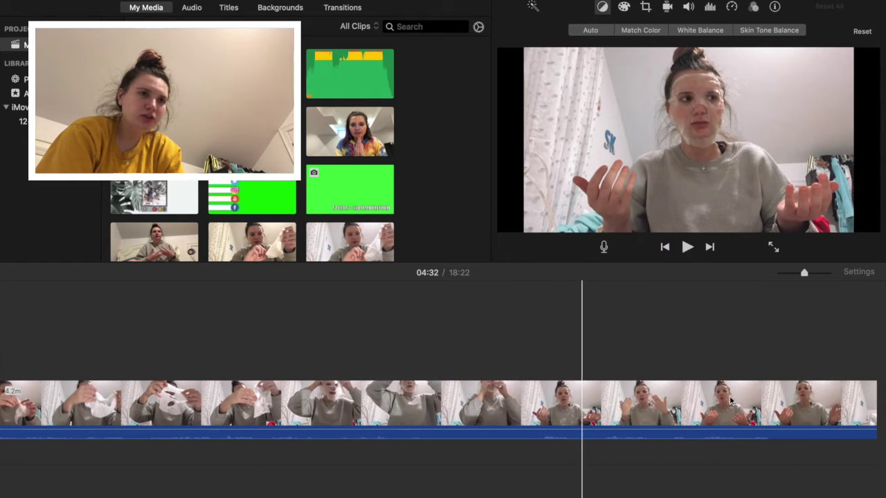
pyautogui.hscroll(1, 730, 400)
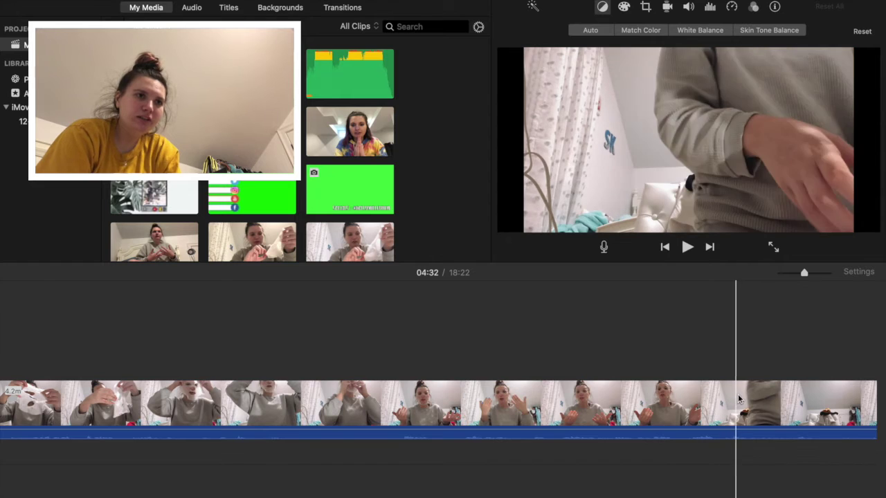
pyautogui.hscroll(6, 766, 393)
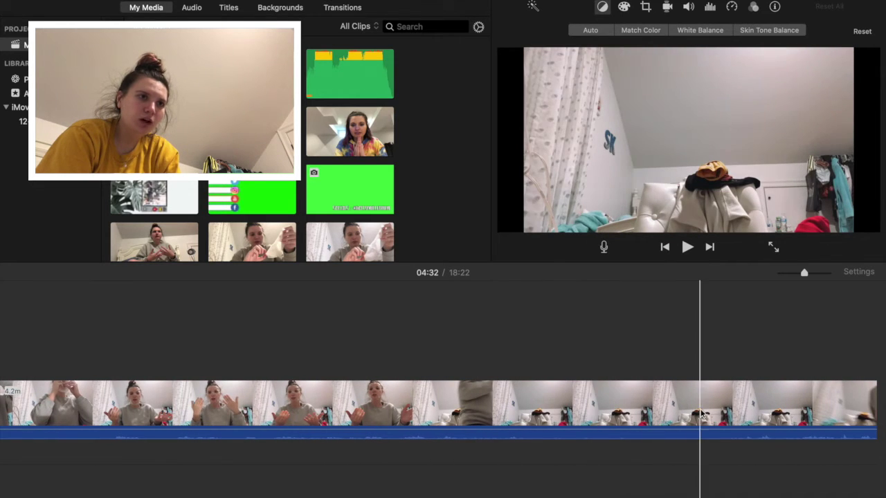
pyautogui.hscroll(4, 778, 415)
pyautogui.hscroll(4, 778, 420)
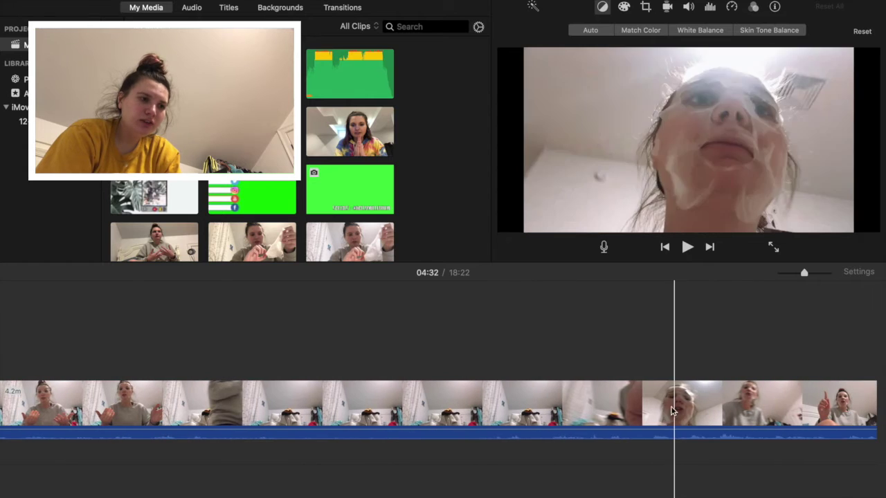
pyautogui.hscroll(9, 706, 412)
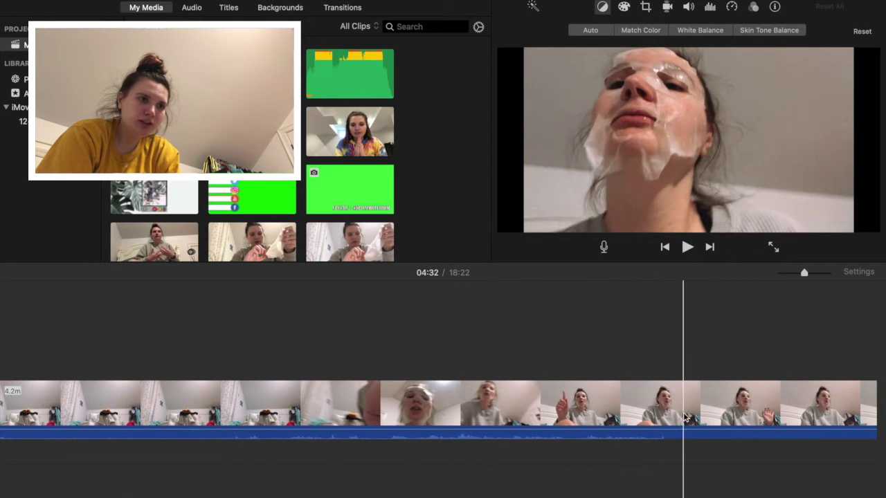
pyautogui.hscroll(8, 683, 418)
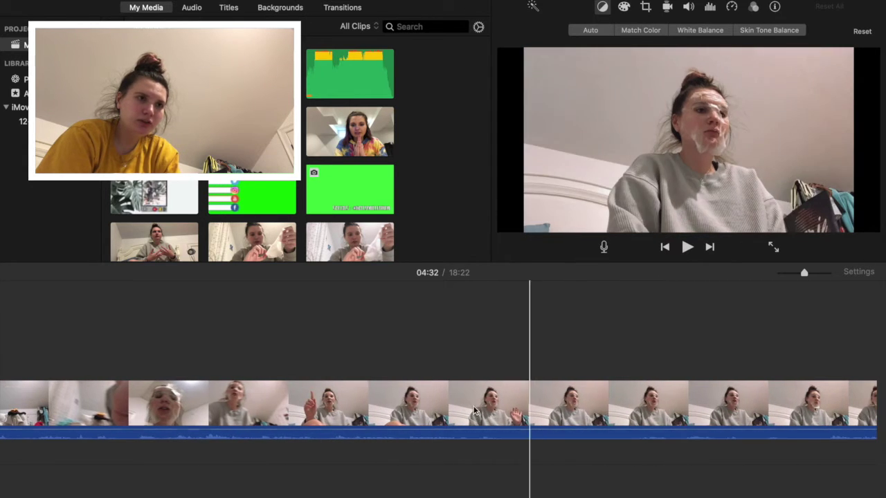
pyautogui.click(462, 405)
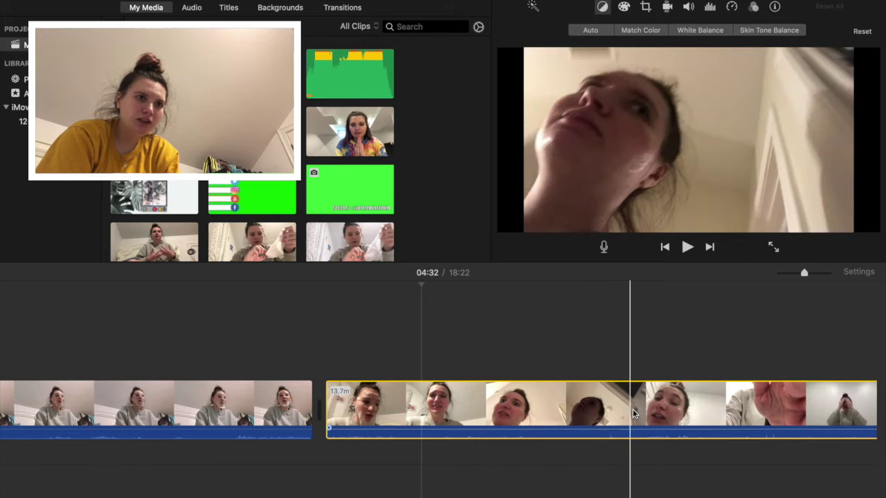
# Step: Split the 13.7-minute clip at 04:35 and 04:55, then cut the 20.4-second middle piece
pyautogui.hscroll(5, 633, 414)
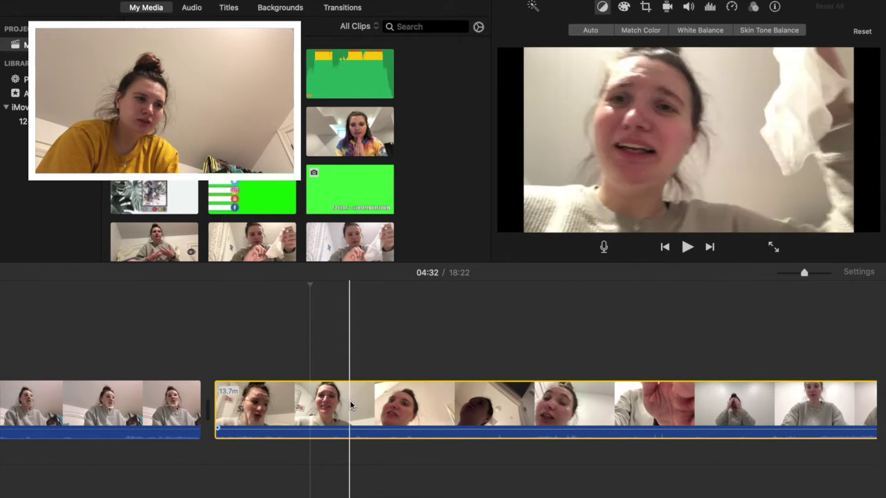
pyautogui.rightClick(352, 405)
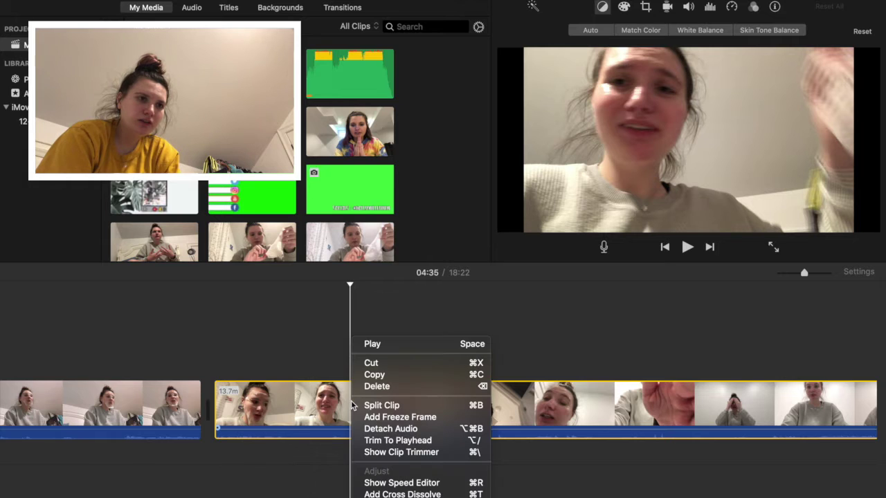
pyautogui.click(380, 405)
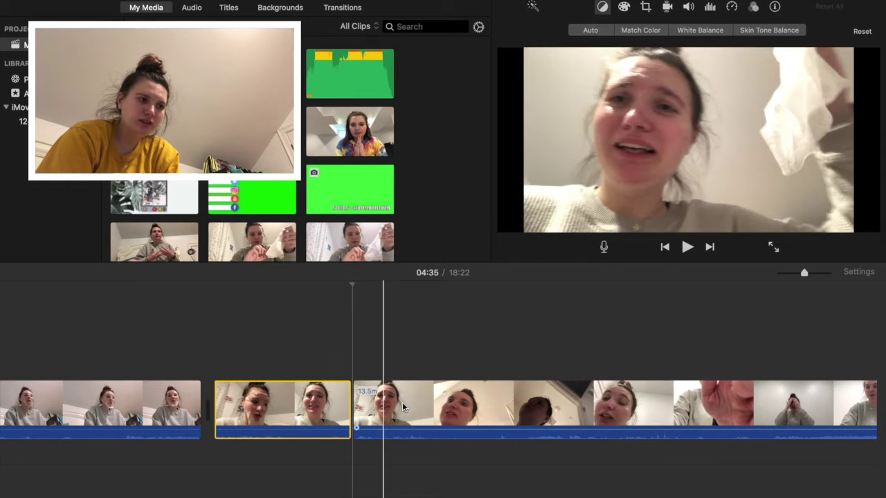
pyautogui.hscroll(3, 403, 407)
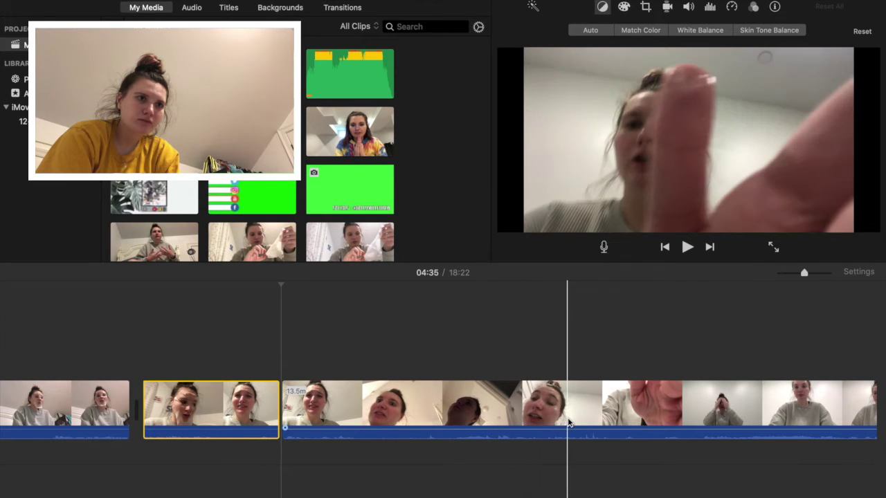
pyautogui.hscroll(2, 569, 422)
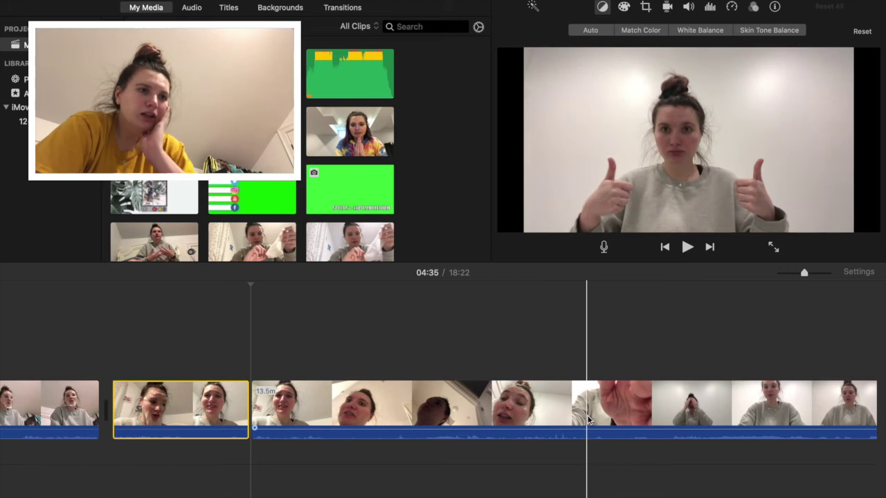
pyautogui.click(587, 420)
pyautogui.rightClick(587, 420)
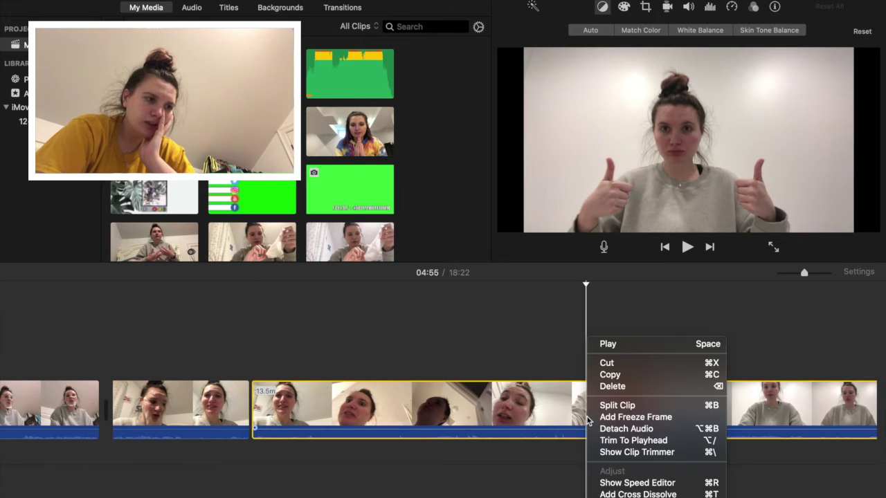
pyautogui.click(602, 405)
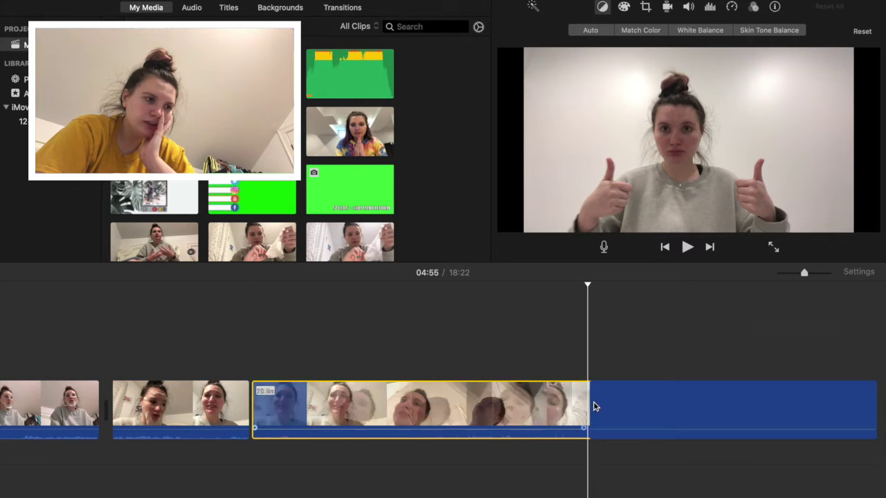
pyautogui.rightClick(453, 413)
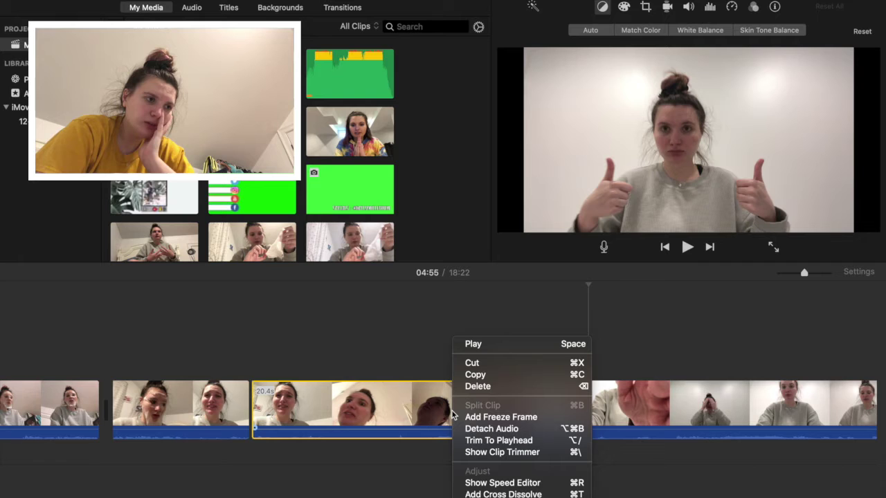
pyautogui.click(474, 364)
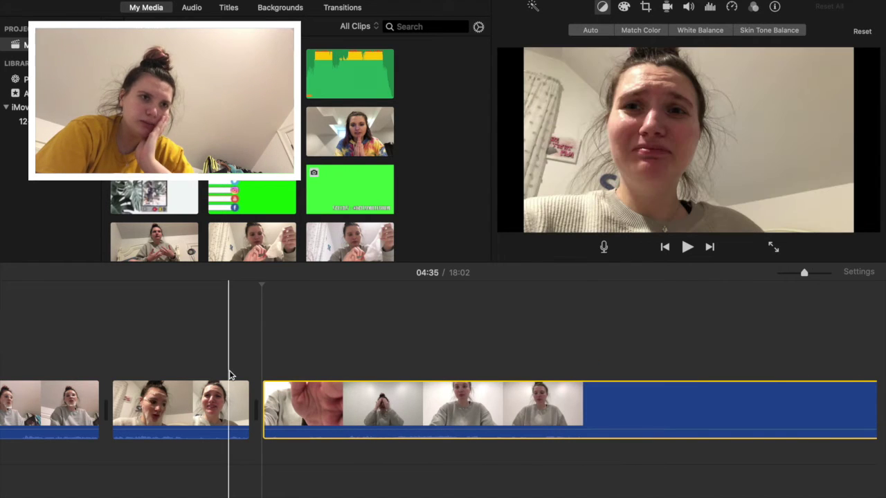
pyautogui.click(230, 373)
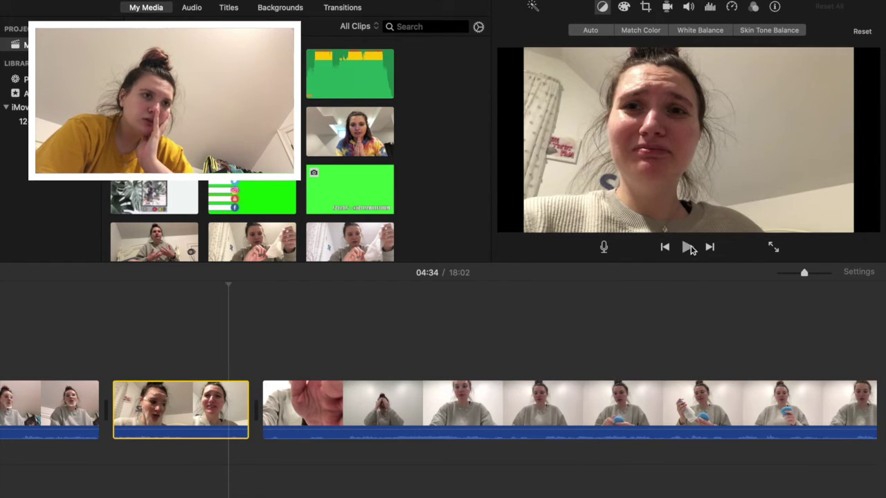
# Step: Review the cut, then raise the long 13.2-minute clip's volume to 400%
pyautogui.click(689, 248)
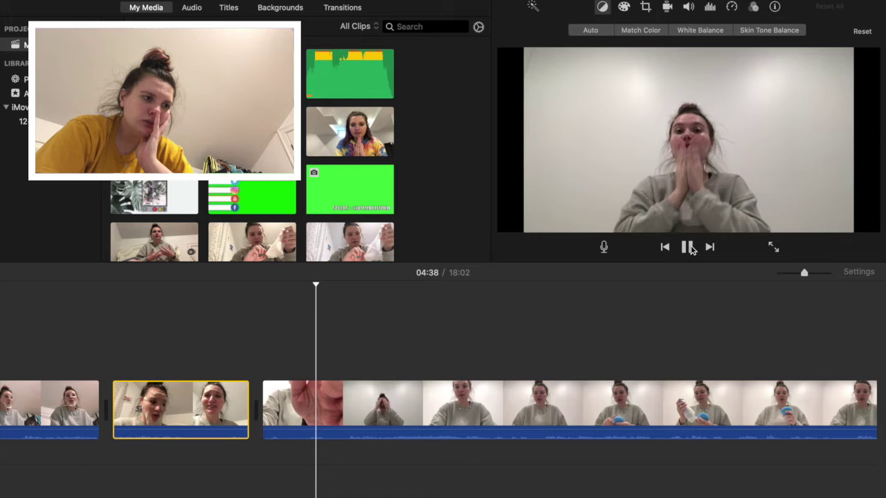
pyautogui.click(690, 248)
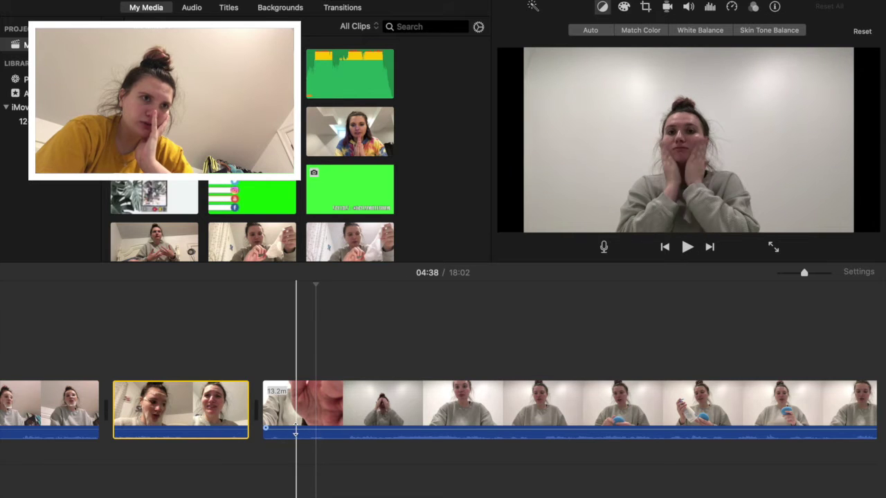
pyautogui.click(295, 429)
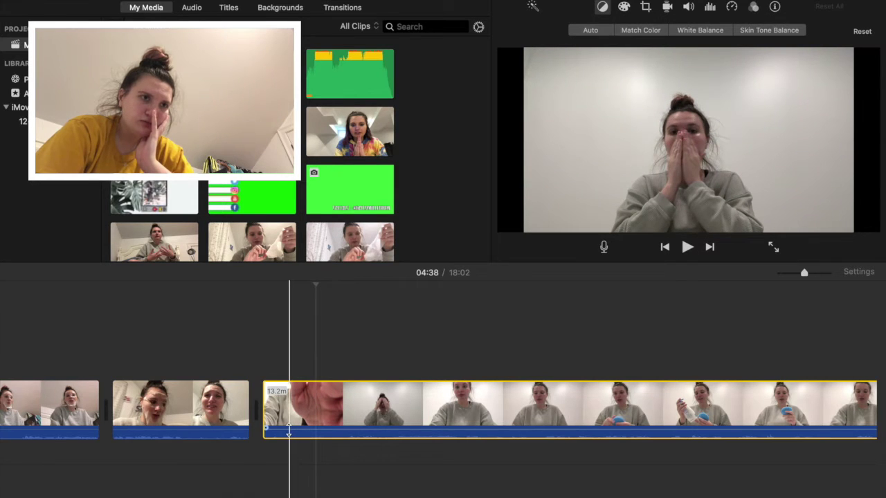
pyautogui.moveTo(288, 434); pyautogui.dragTo(287, 429)
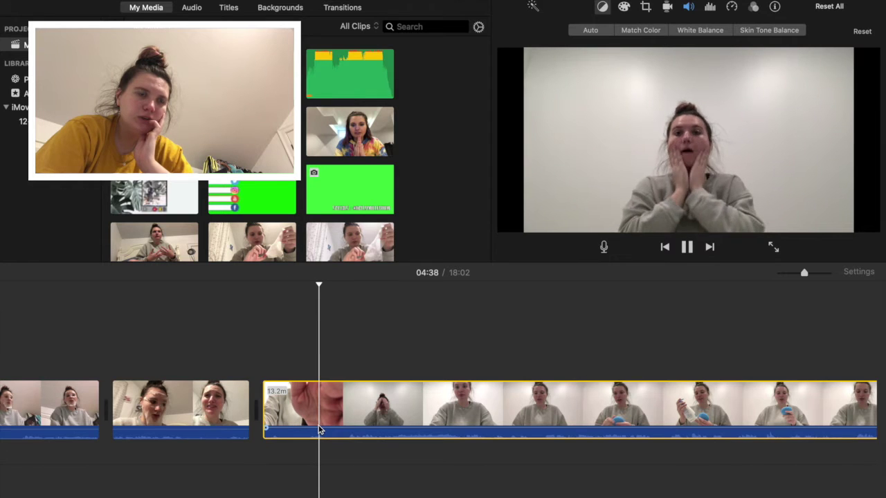
# Step: Play the louder clip to check its audio, then park the playhead at 04:51
pyautogui.click(683, 247)
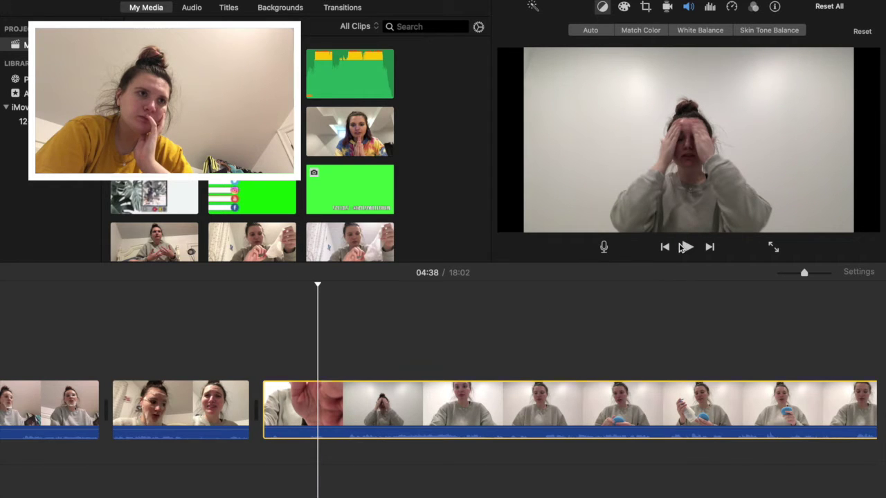
pyautogui.click(366, 432)
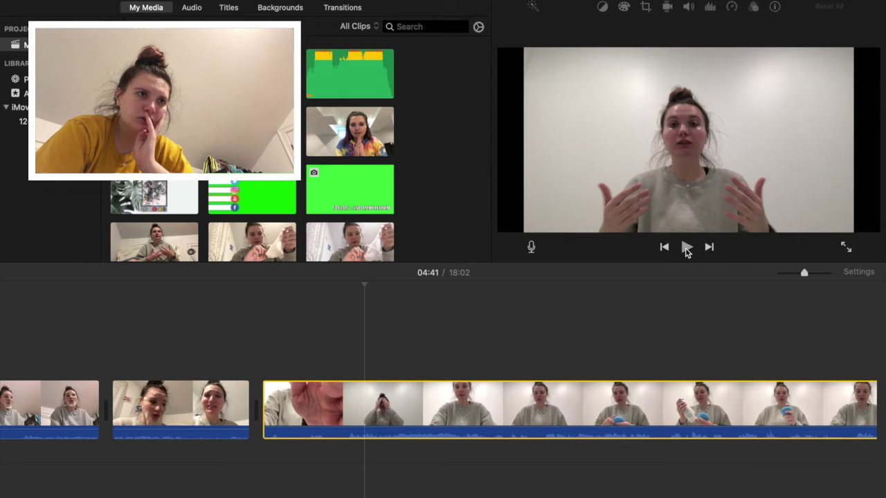
pyautogui.click(686, 248)
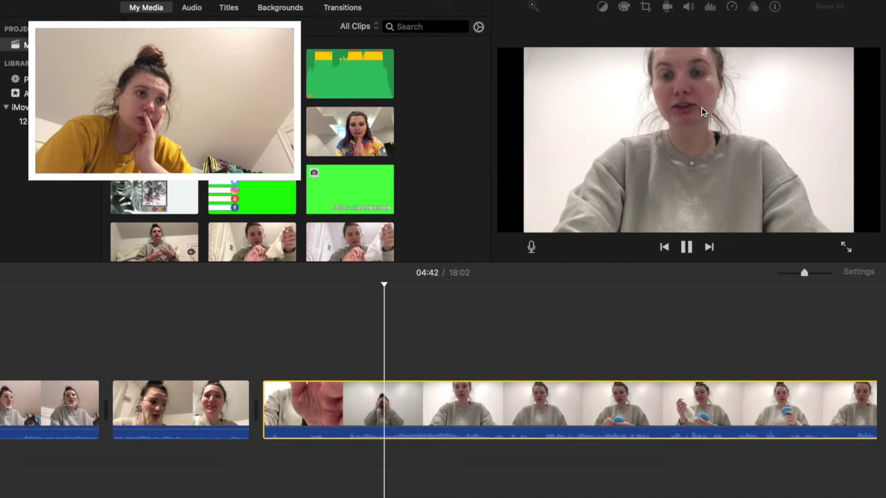
pyautogui.press('space')
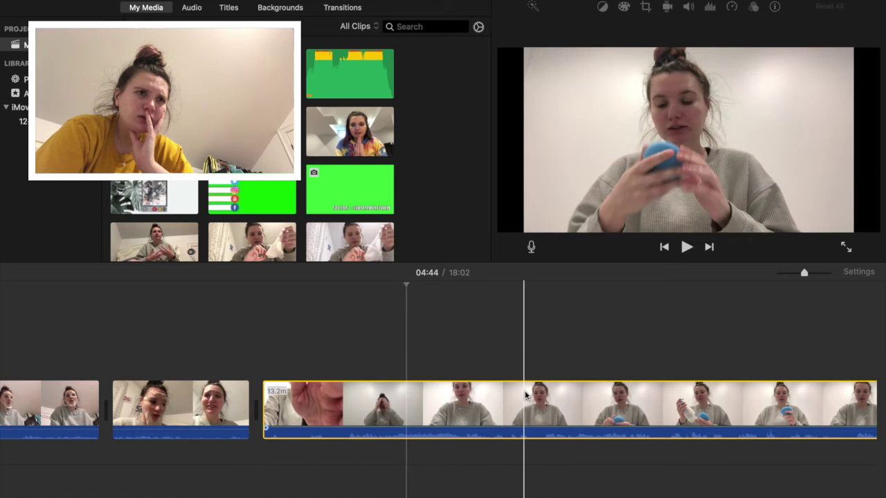
pyautogui.click(526, 395)
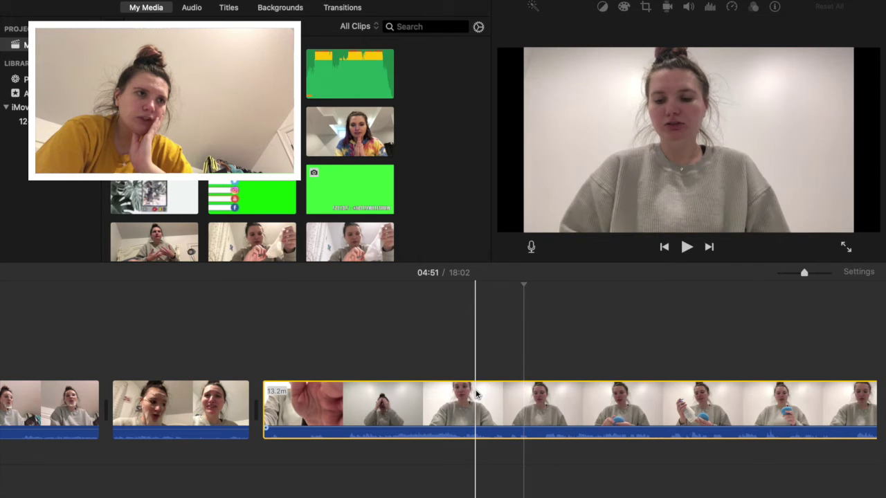
pyautogui.click(532, 308)
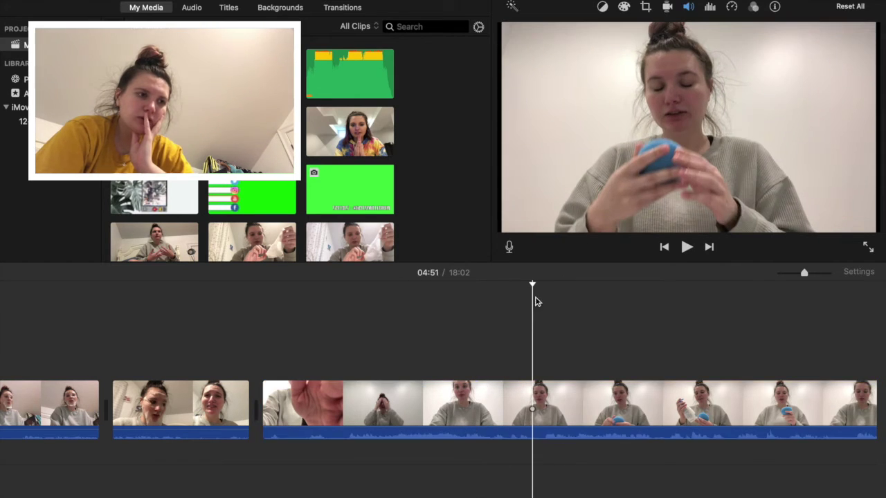
# Step: Browse the volume, stabilization and colour panels, returning to Volume, and play the clip
pyautogui.click(689, 8)
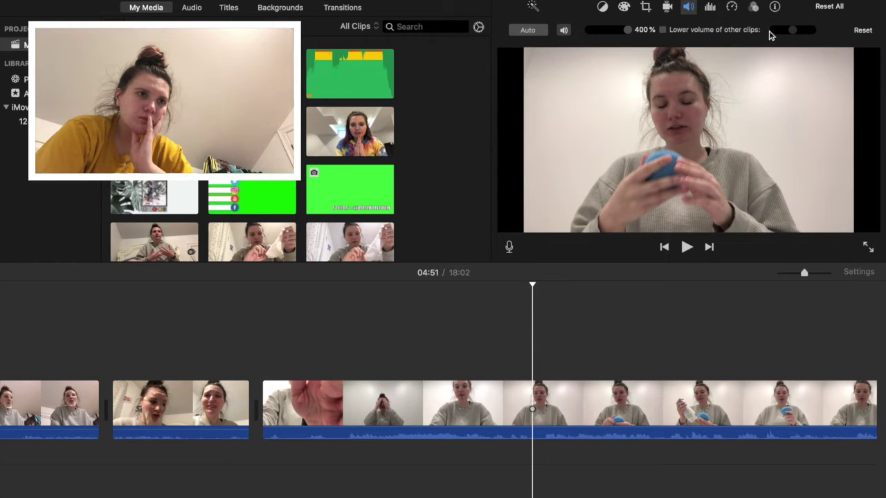
pyautogui.click(668, 7)
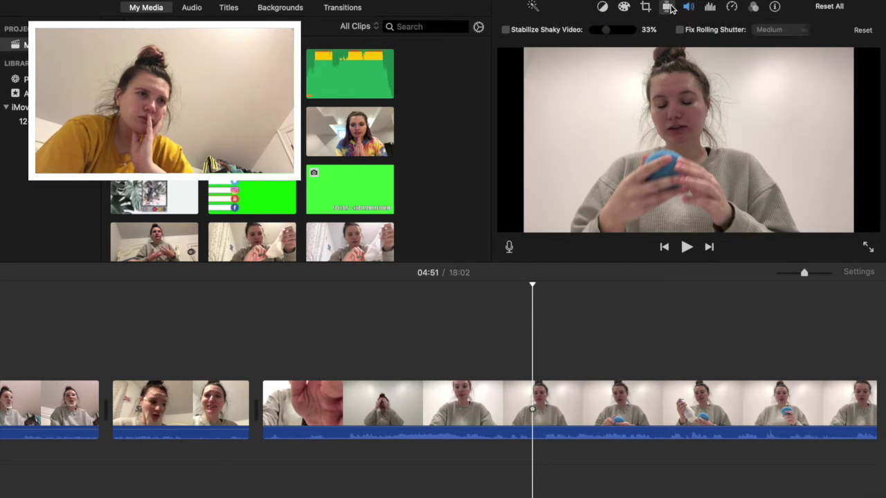
pyautogui.click(624, 7)
pyautogui.click(604, 7)
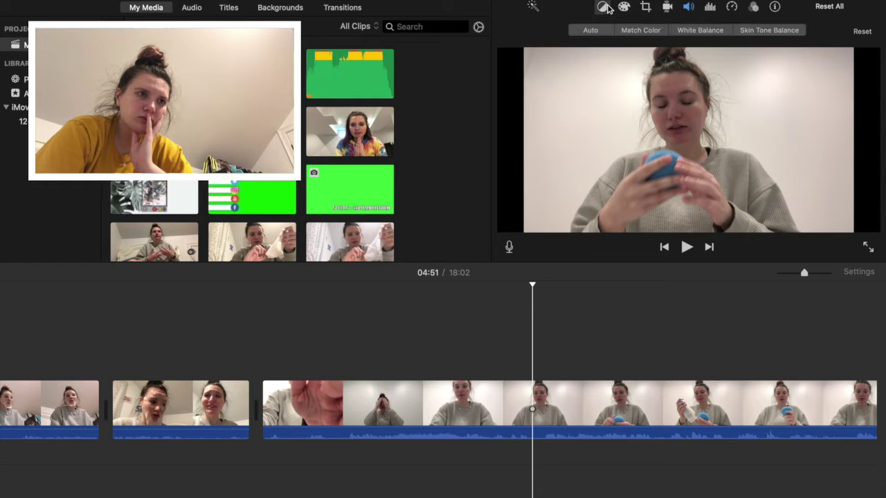
pyautogui.click(667, 9)
pyautogui.click(689, 7)
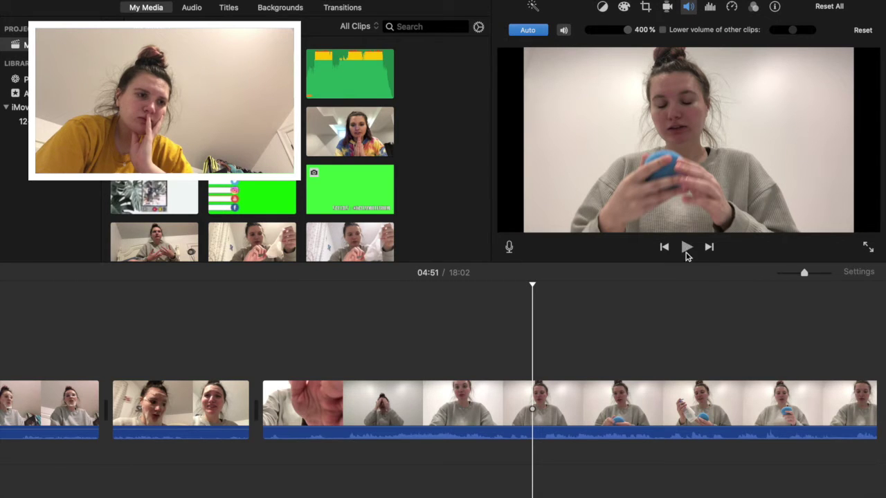
pyautogui.click(687, 247)
pyautogui.click(687, 248)
pyautogui.click(686, 248)
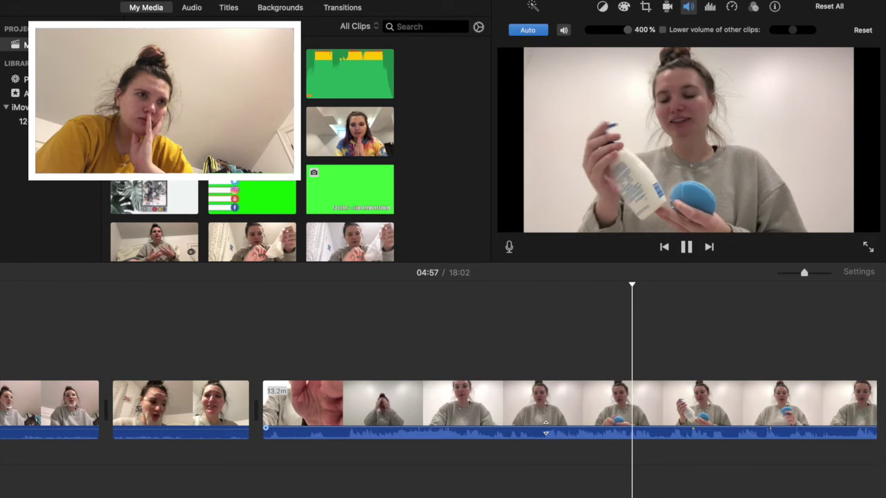
# Step: Set the clip's volume to about 316% and enable 'Lower volume of other clips'
pyautogui.moveTo(546, 424); pyautogui.dragTo(546, 425)
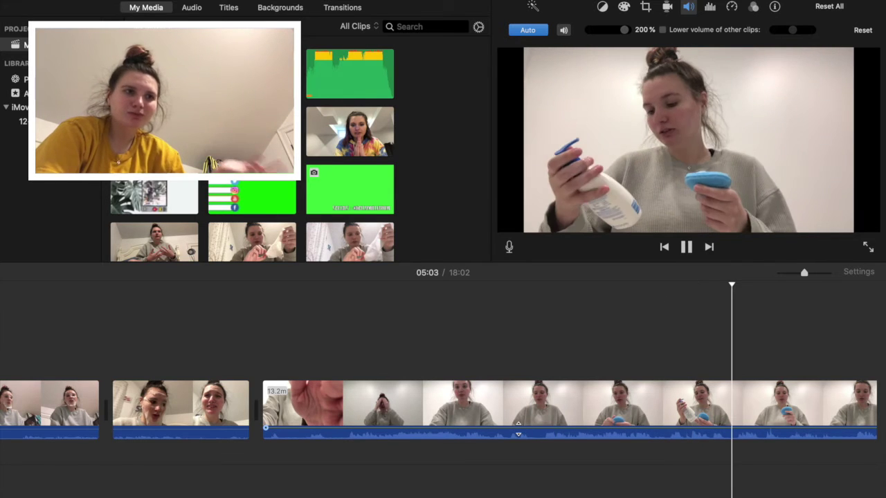
pyautogui.moveTo(518, 424); pyautogui.dragTo(518, 421)
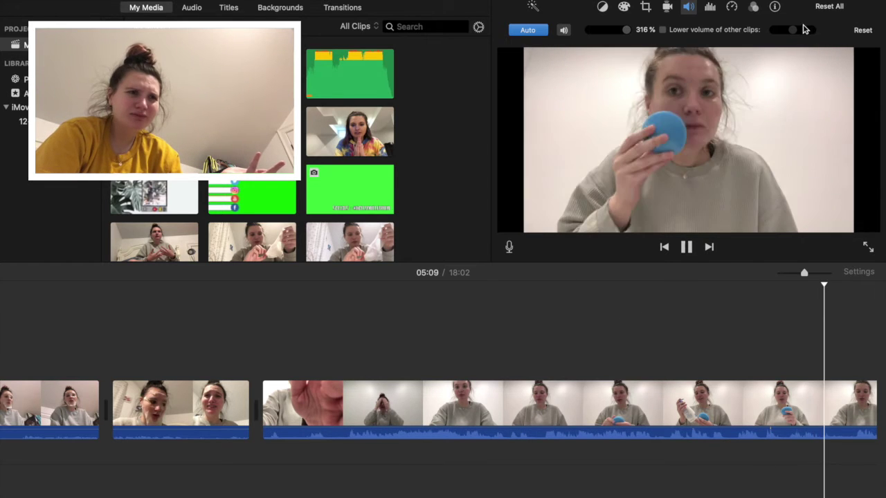
pyautogui.click(662, 30)
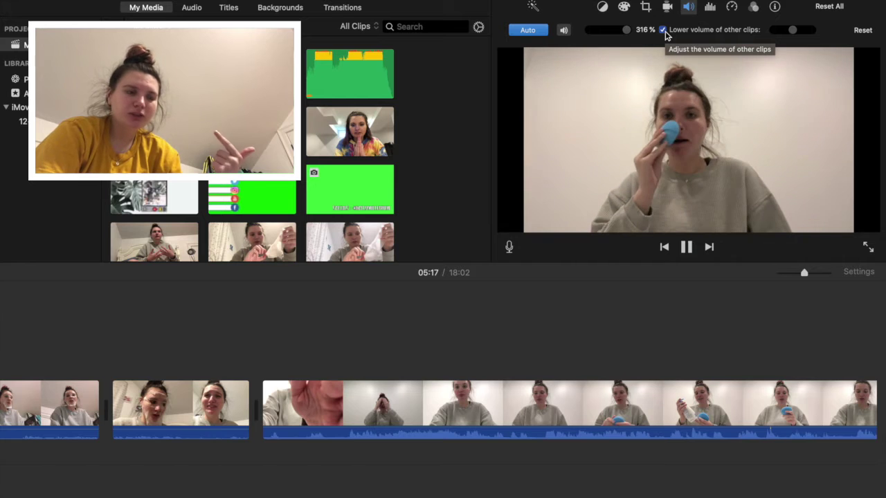
pyautogui.click(688, 247)
pyautogui.scroll(3, 660, 340)
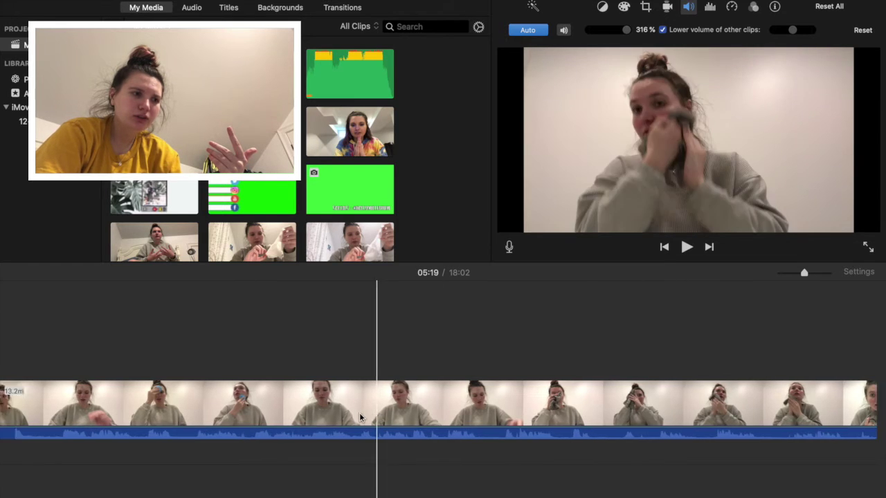
# Step: Locate the talking clip and play from 07:00 to find where the blank wall begins
pyautogui.hscroll(-5, 359, 412)
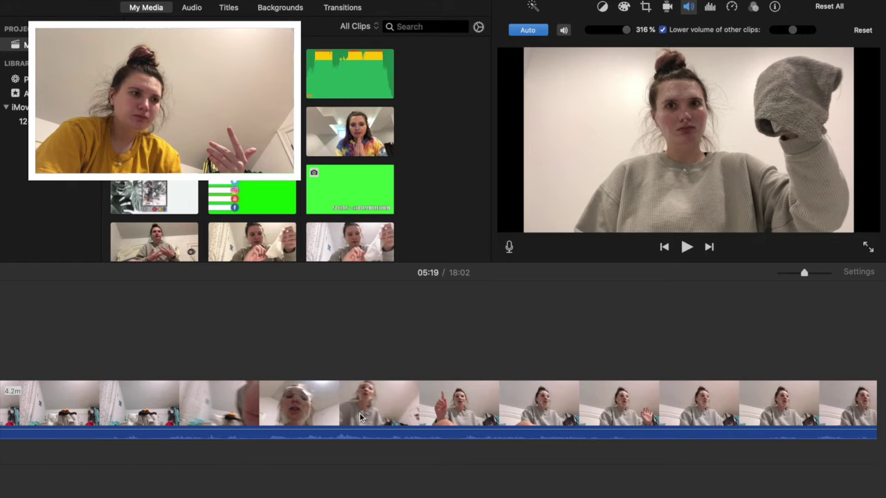
pyautogui.hscroll(-10, 359, 413)
pyautogui.hscroll(10, 419, 421)
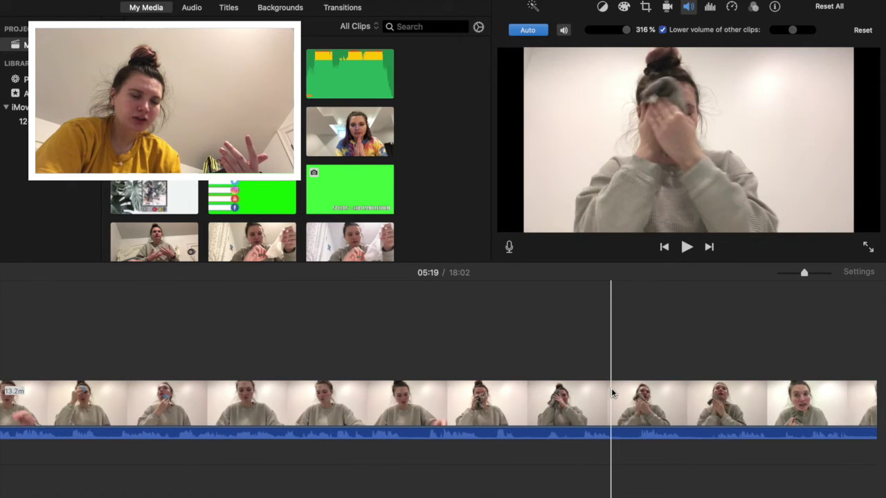
pyautogui.hscroll(8, 611, 388)
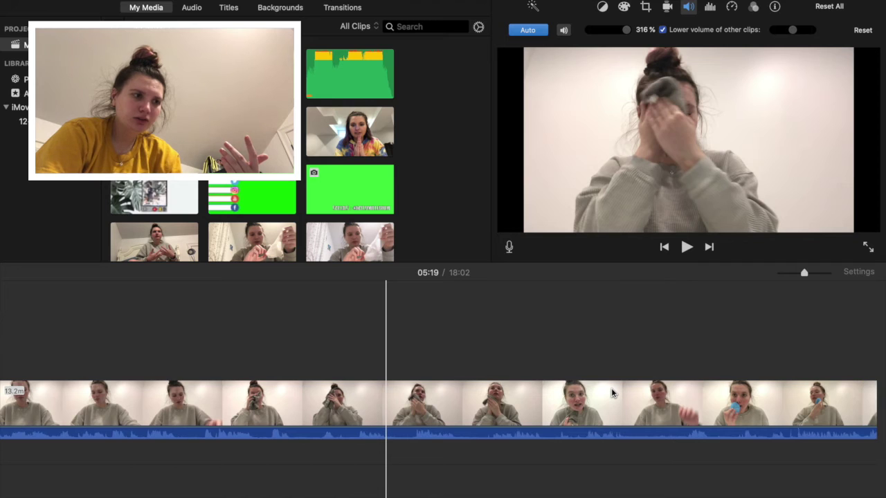
pyautogui.hscroll(10, 611, 388)
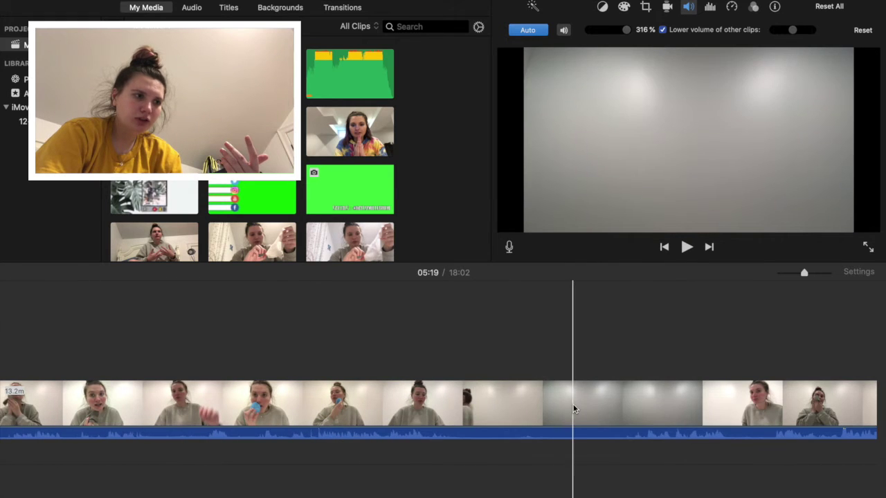
pyautogui.hscroll(4, 646, 409)
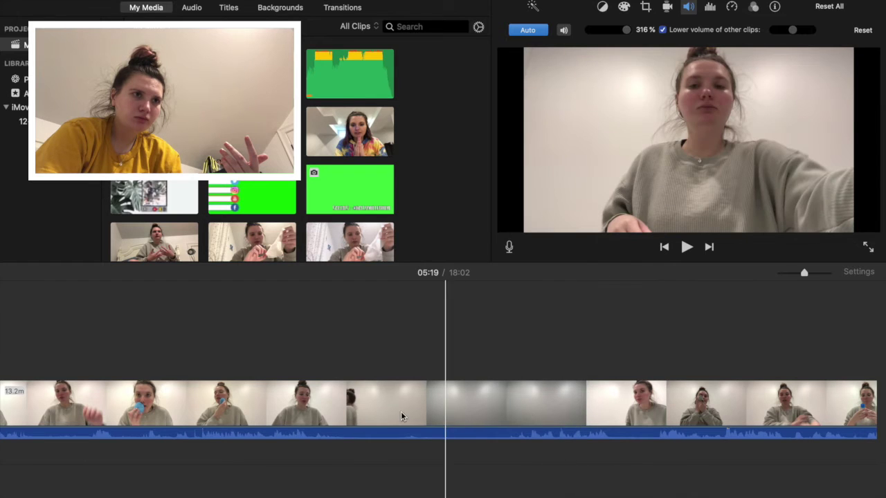
pyautogui.click(383, 415)
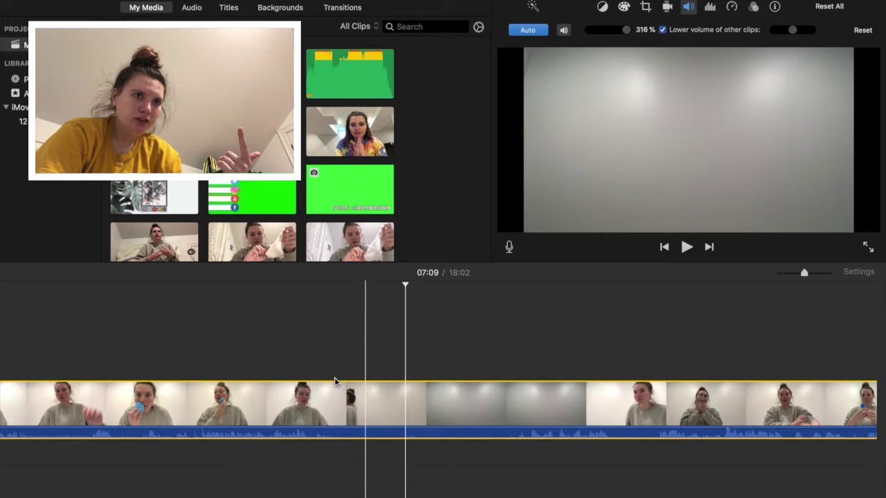
pyautogui.click(310, 375)
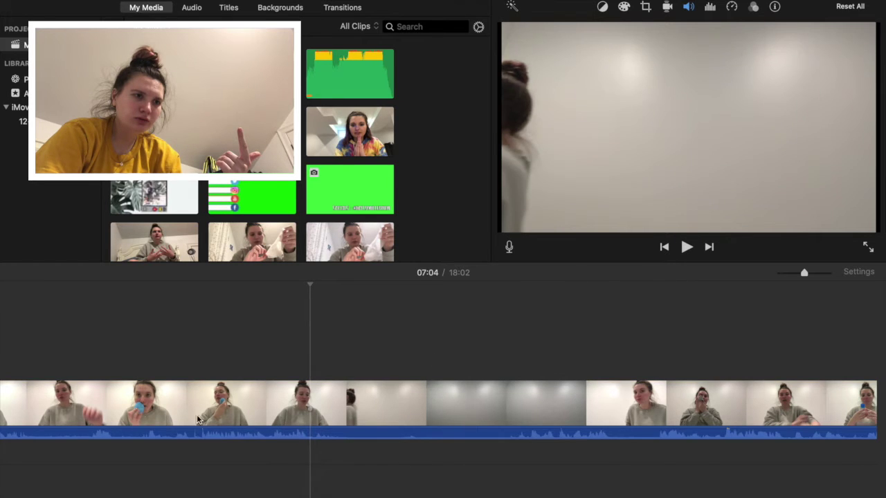
pyautogui.click(251, 373)
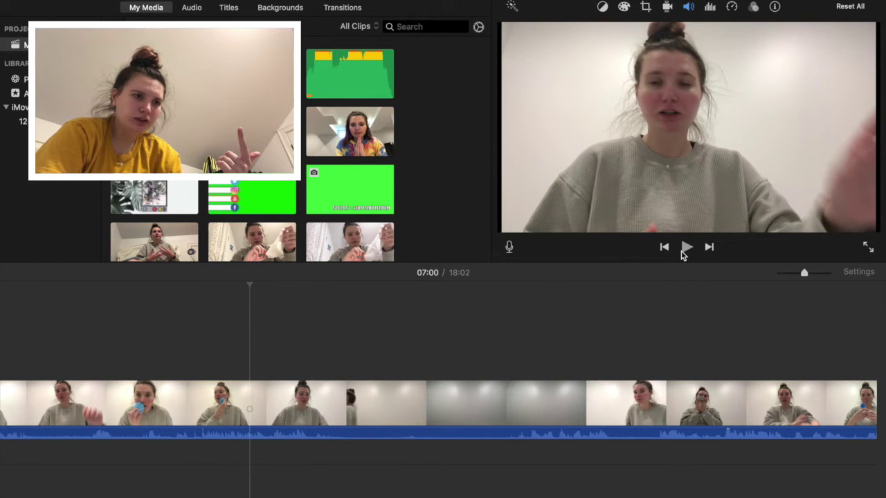
pyautogui.click(691, 249)
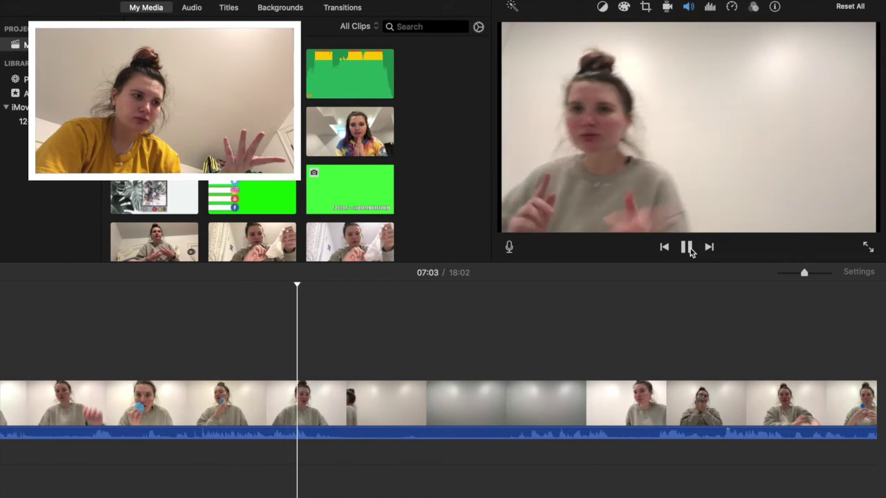
pyautogui.click(690, 251)
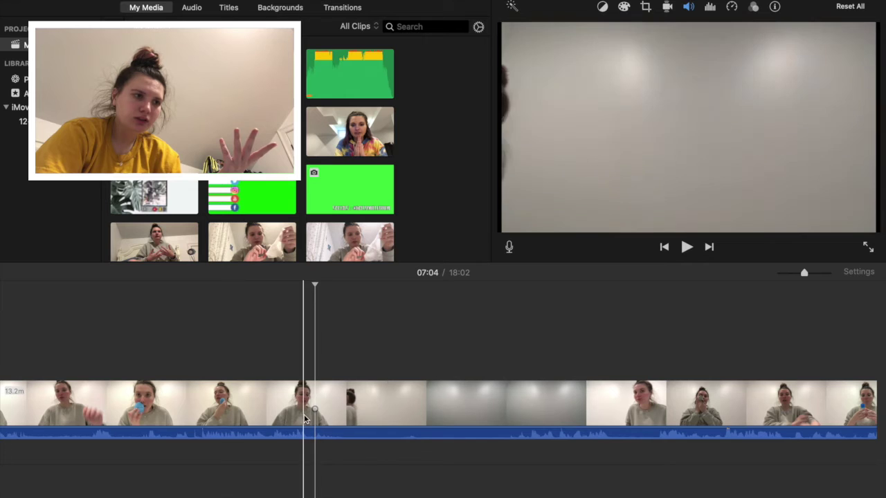
# Step: Split the clip at 07:04 and 07:17, then delete the 12.8-second blank-wall piece
pyautogui.rightClick(317, 411)
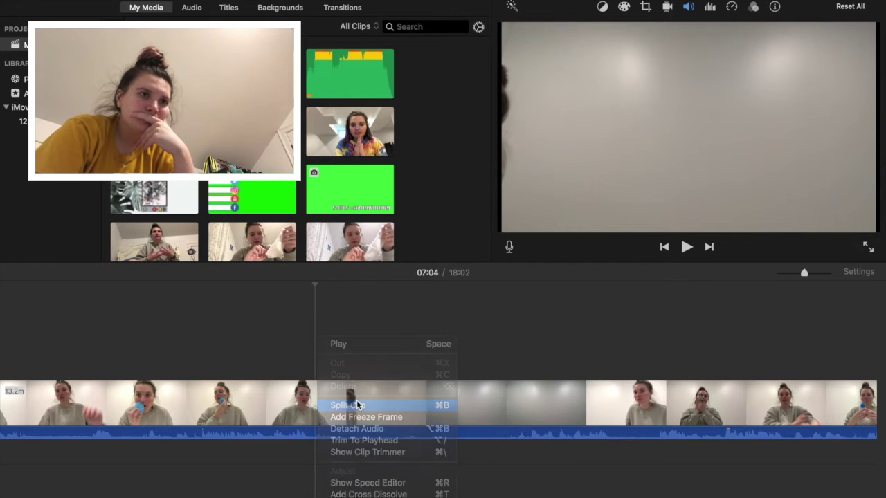
pyautogui.click(356, 403)
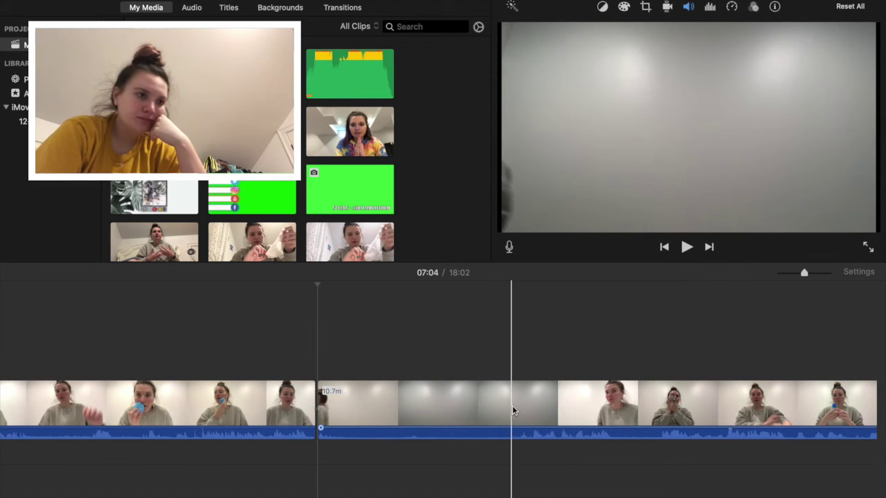
pyautogui.click(528, 406)
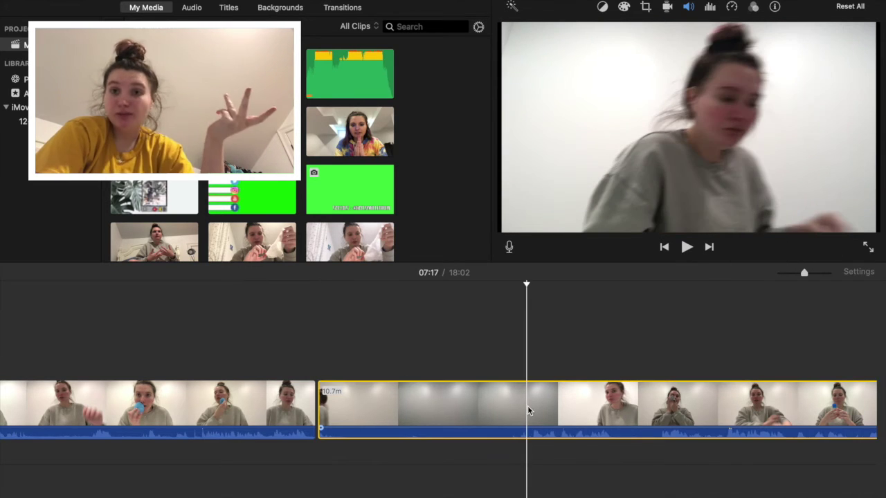
pyautogui.rightClick(527, 405)
pyautogui.click(540, 407)
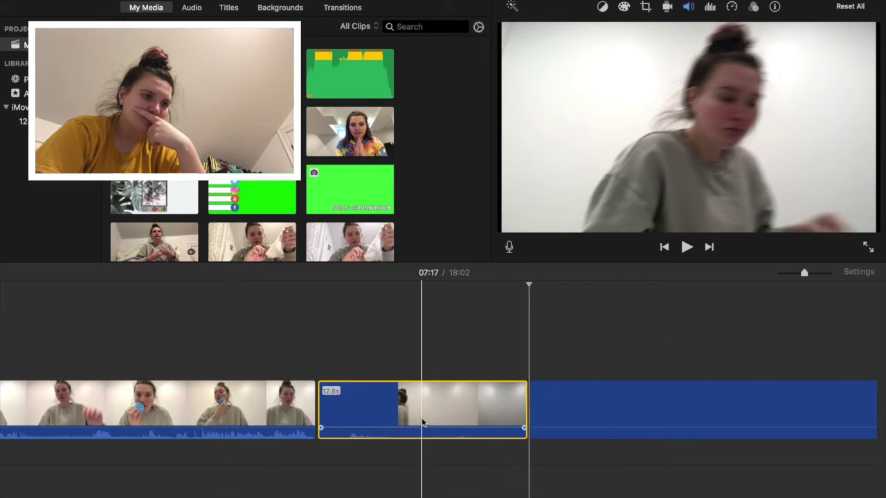
pyautogui.rightClick(421, 418)
pyautogui.click(463, 384)
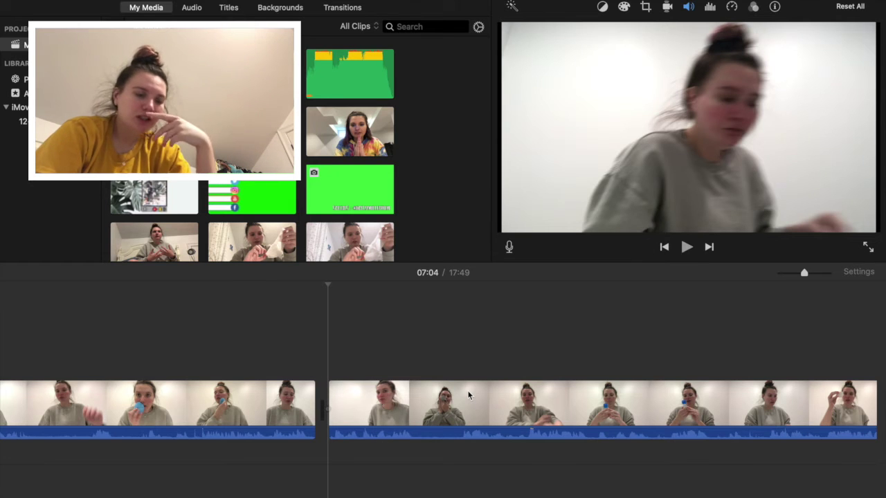
pyautogui.press('space')
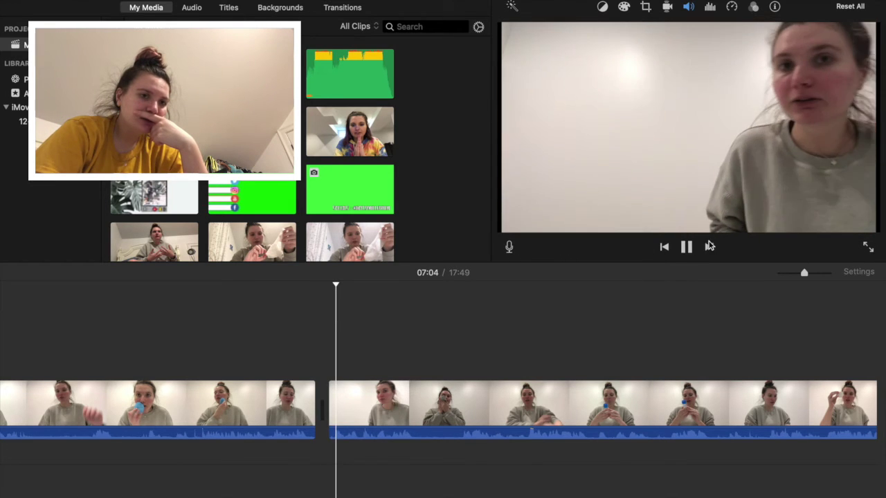
pyautogui.click(682, 252)
pyautogui.hscroll(5, 576, 350)
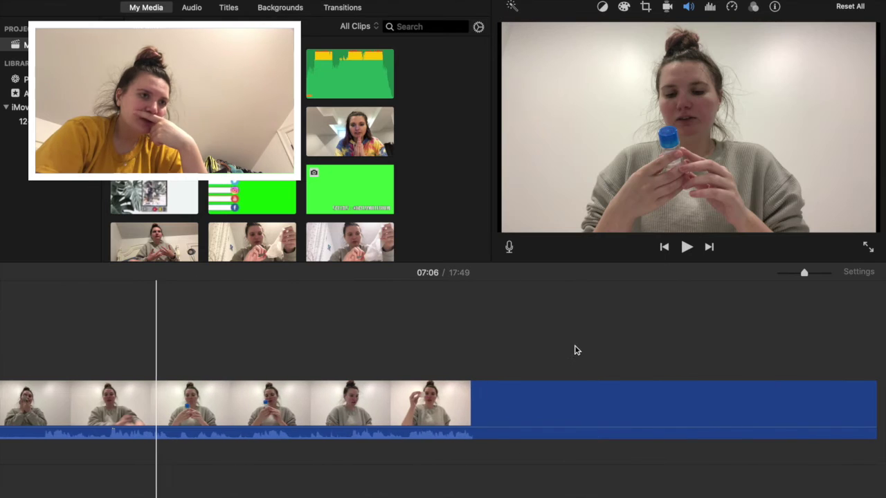
pyautogui.hscroll(10, 576, 351)
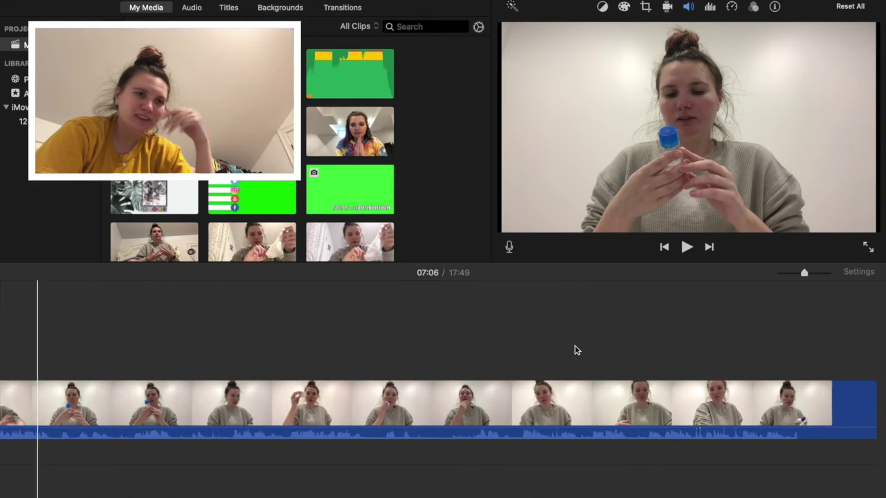
pyautogui.click(449, 386)
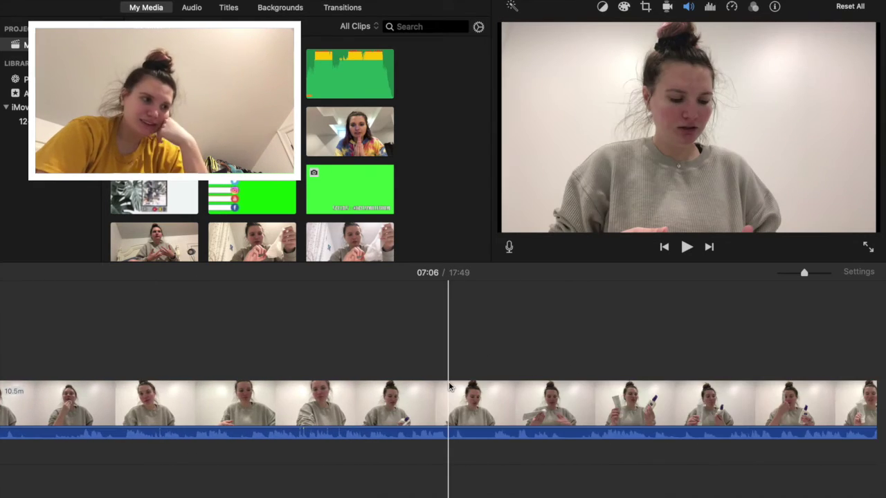
pyautogui.click(457, 408)
pyautogui.hscroll(5, 463, 414)
pyautogui.hscroll(6, 463, 414)
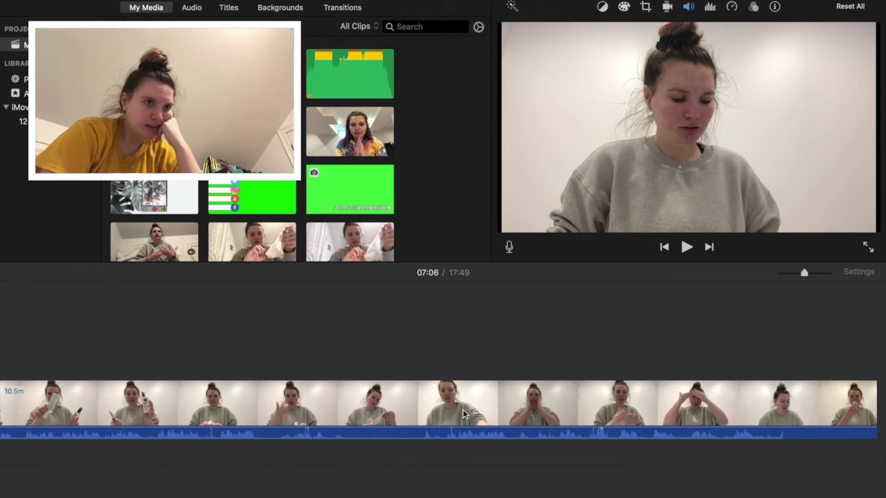
pyautogui.hscroll(5, 463, 414)
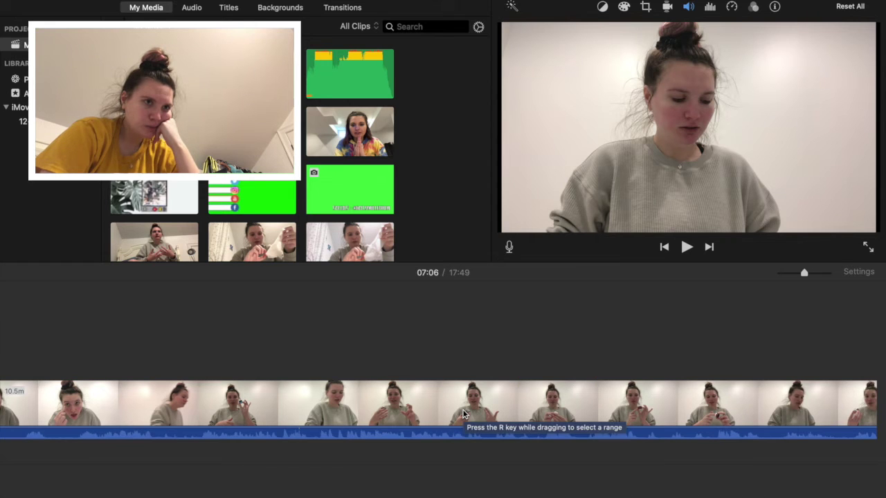
pyautogui.hscroll(6, 464, 413)
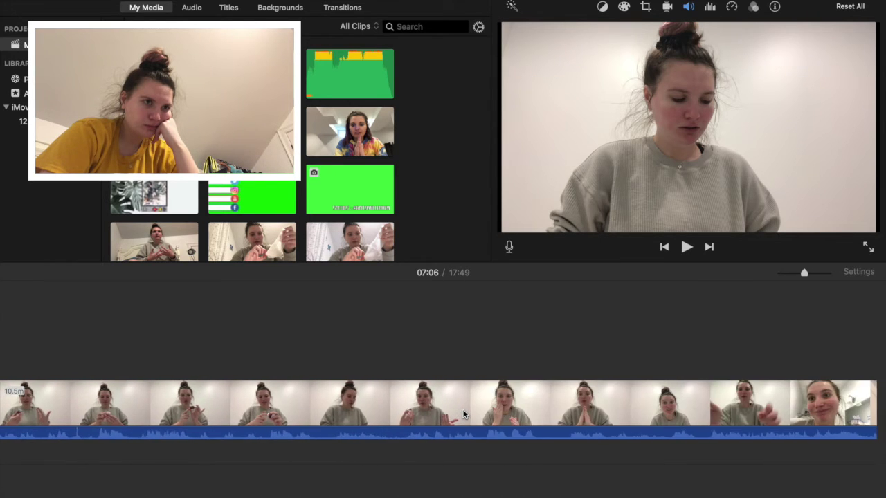
pyautogui.hscroll(6, 464, 414)
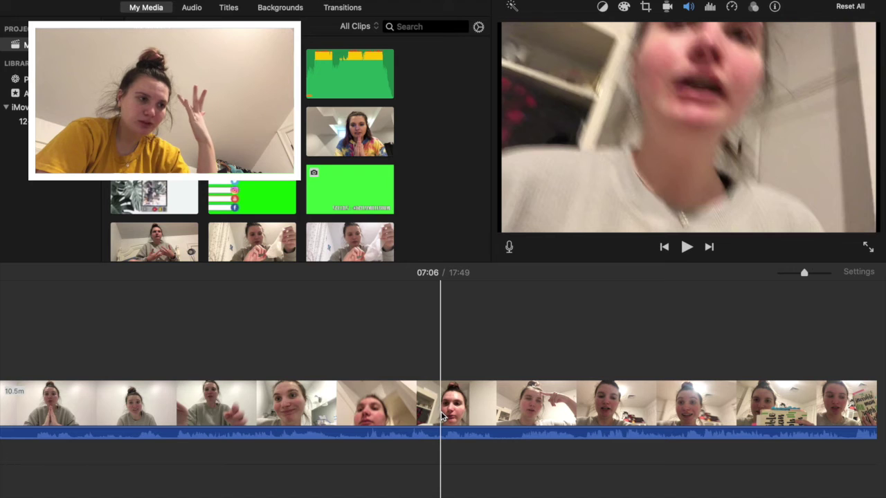
# Step: Split the talking-head clip at two cut points and delete the 13.3-second middle section
pyautogui.click(269, 406)
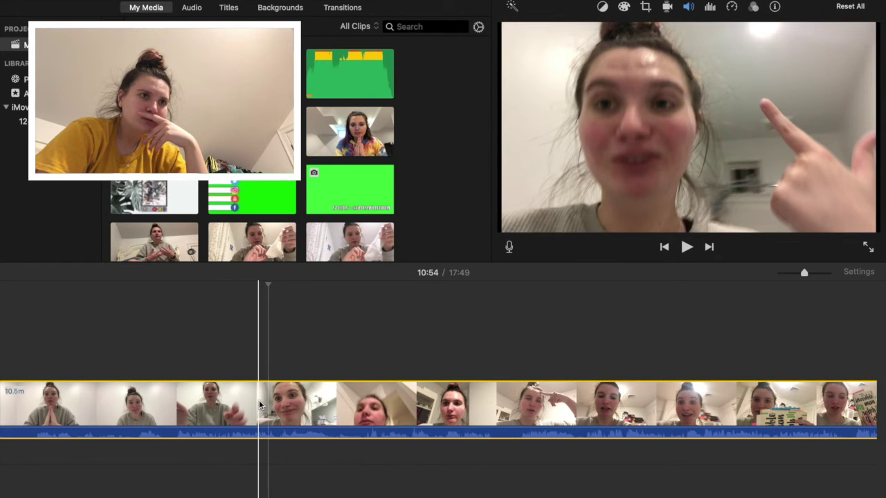
pyautogui.rightClick(261, 405)
pyautogui.click(289, 405)
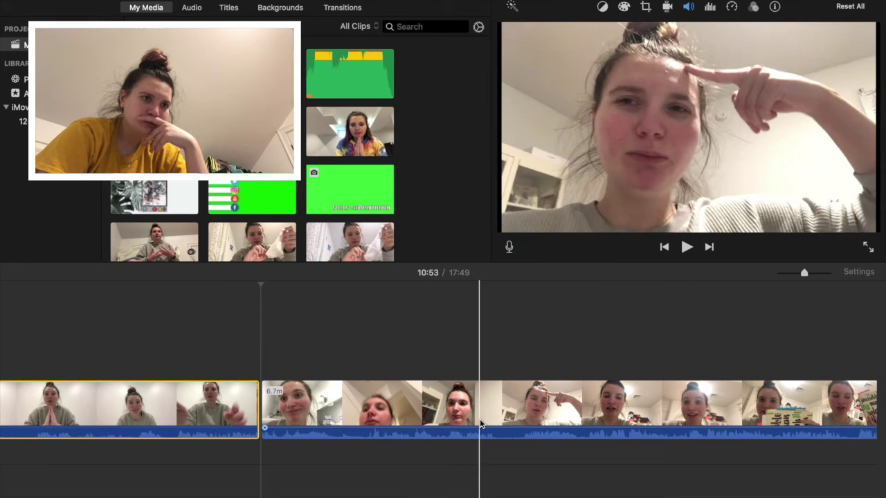
pyautogui.click(480, 419)
pyautogui.rightClick(480, 418)
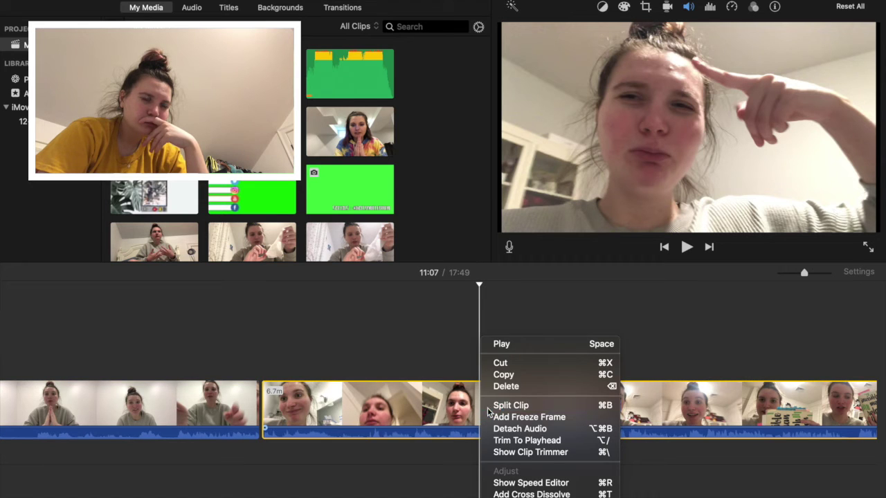
pyautogui.click(488, 409)
pyautogui.press('super+b')
pyautogui.rightClick(369, 418)
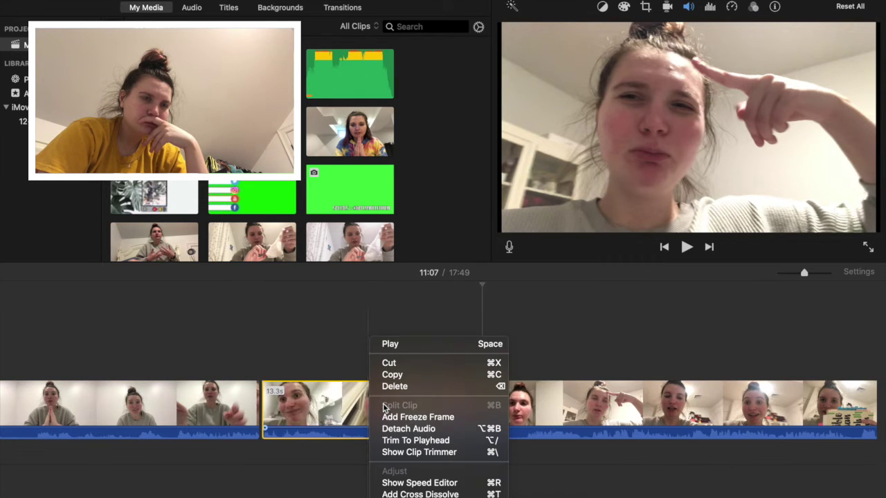
pyautogui.click(393, 386)
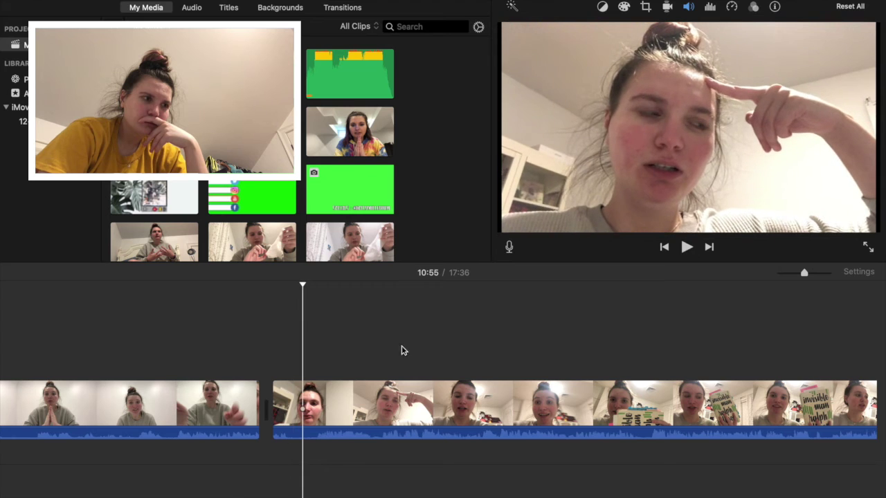
# Step: Extend the clip edge at the cut so the project runs 17:37, replay it, then show Stabilization
pyautogui.moveTo(265, 408); pyautogui.dragTo(263, 368)
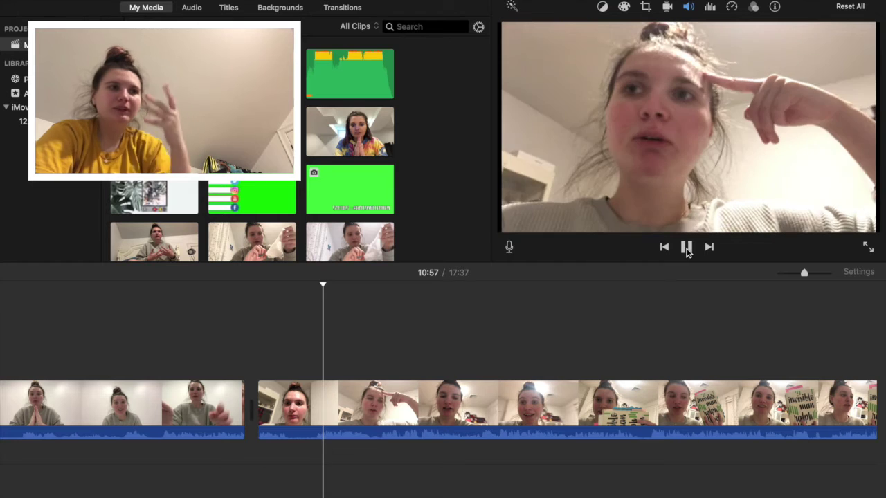
pyautogui.click(232, 351)
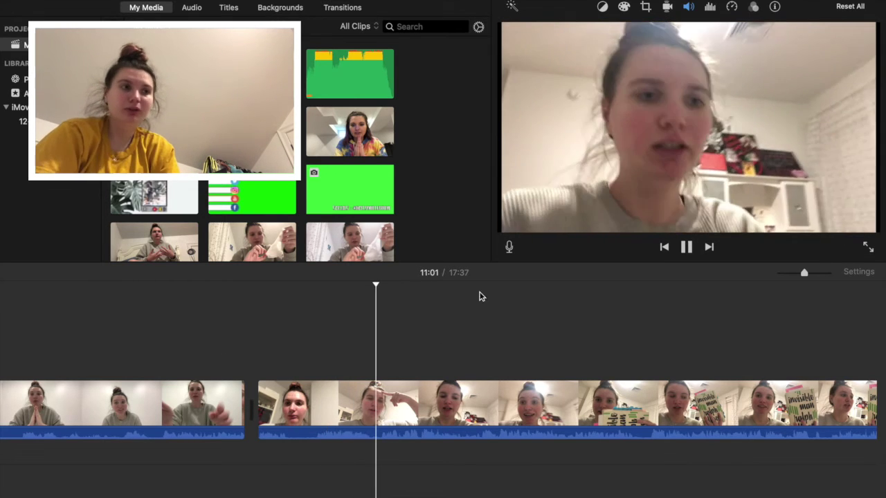
pyautogui.click(689, 247)
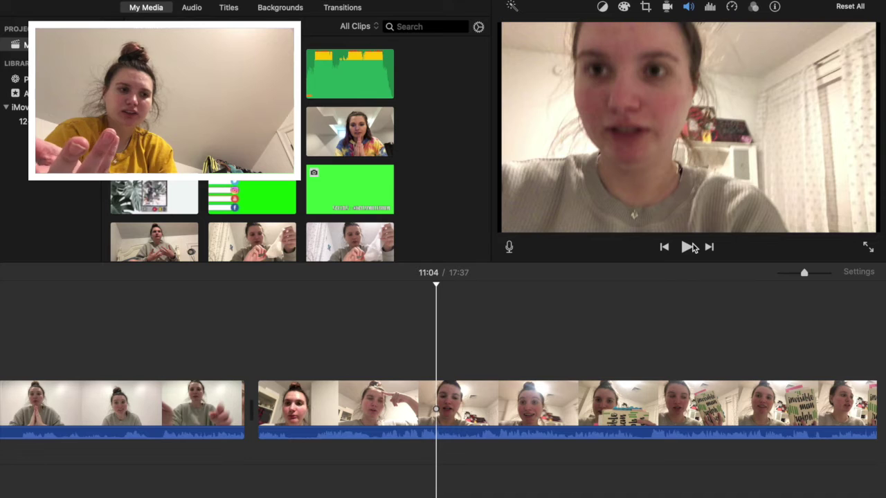
pyautogui.click(667, 7)
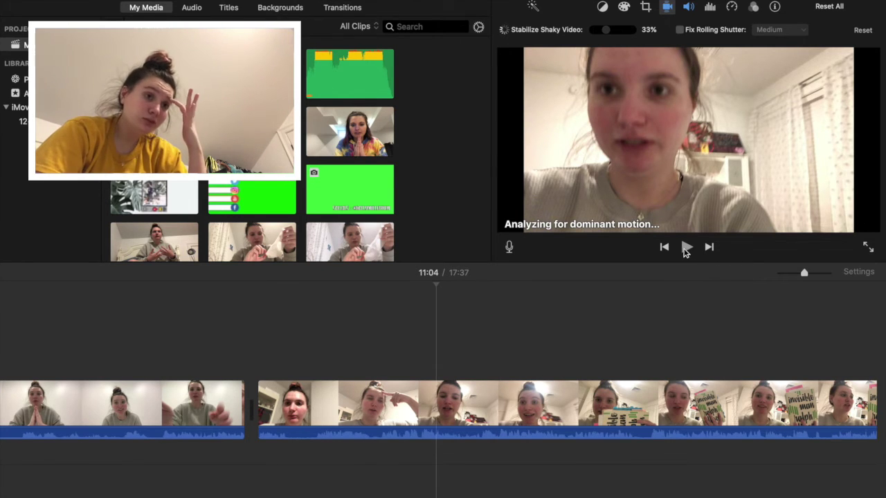
# Step: Play, then pause, the talking-head clip to preview its shake while 33% stabilization analyses
pyautogui.click(686, 249)
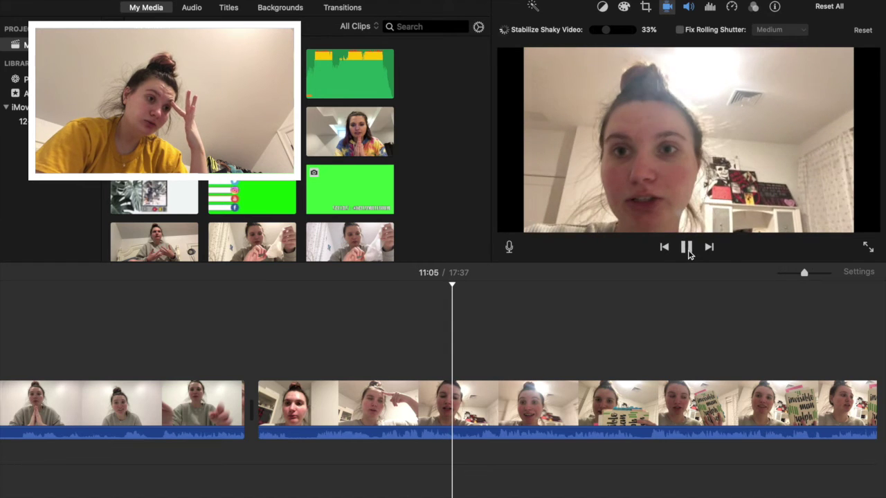
pyautogui.click(687, 247)
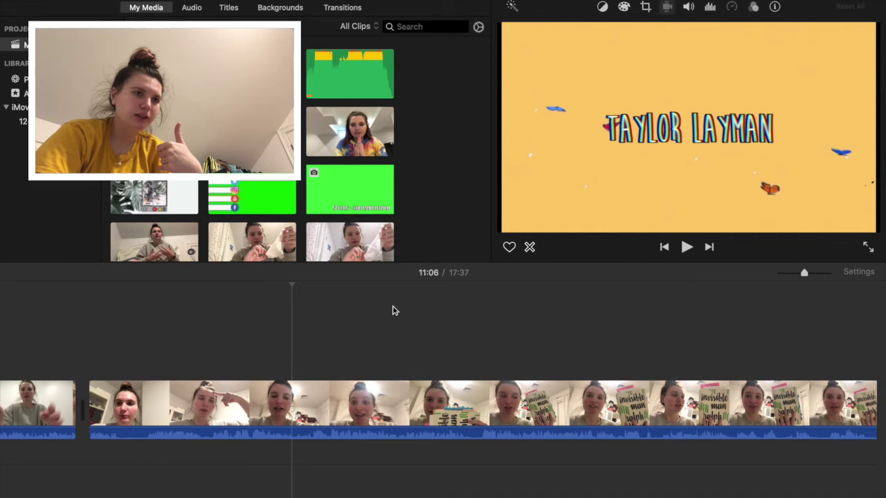
pyautogui.hscroll(-2, 392, 311)
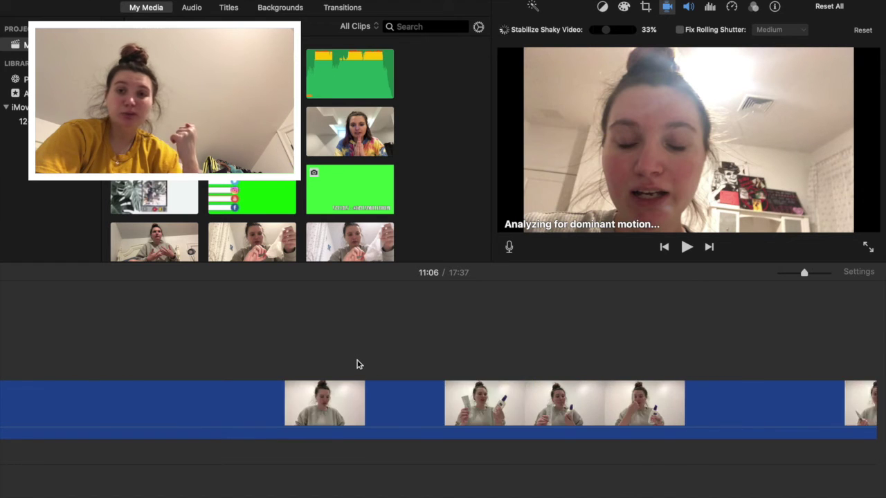
pyautogui.hscroll(-5, 358, 364)
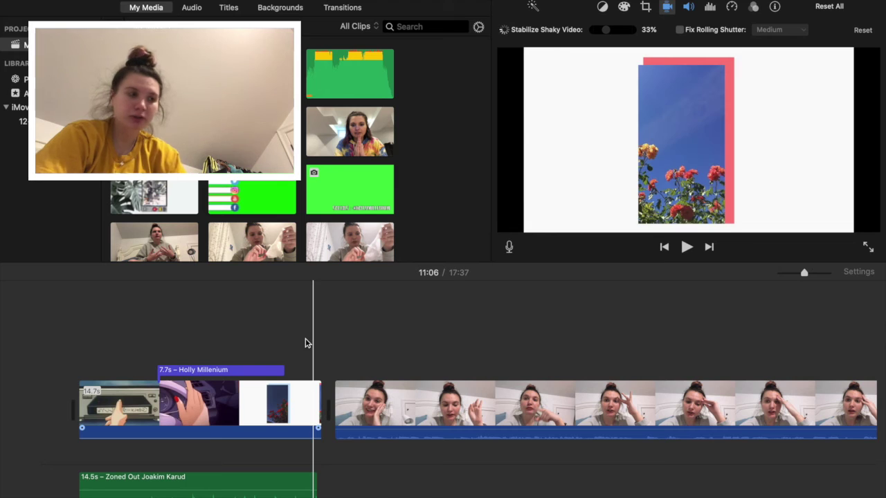
pyautogui.hscroll(2, 307, 343)
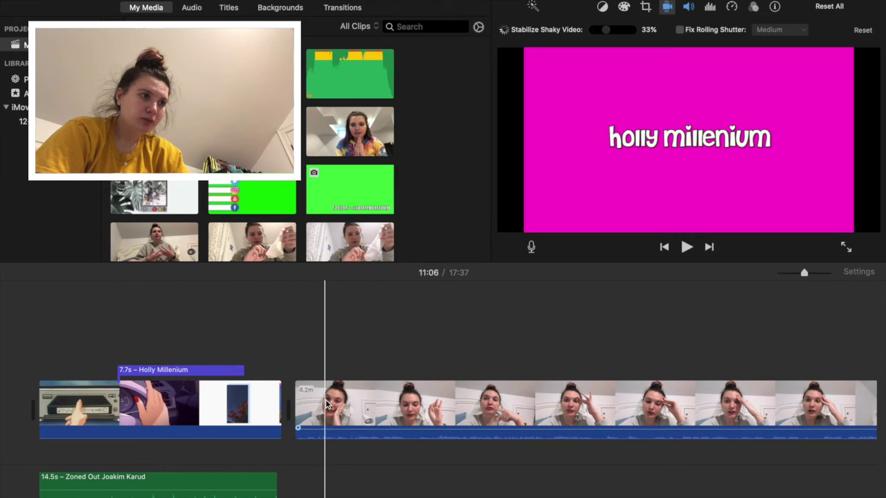
pyautogui.click(323, 405)
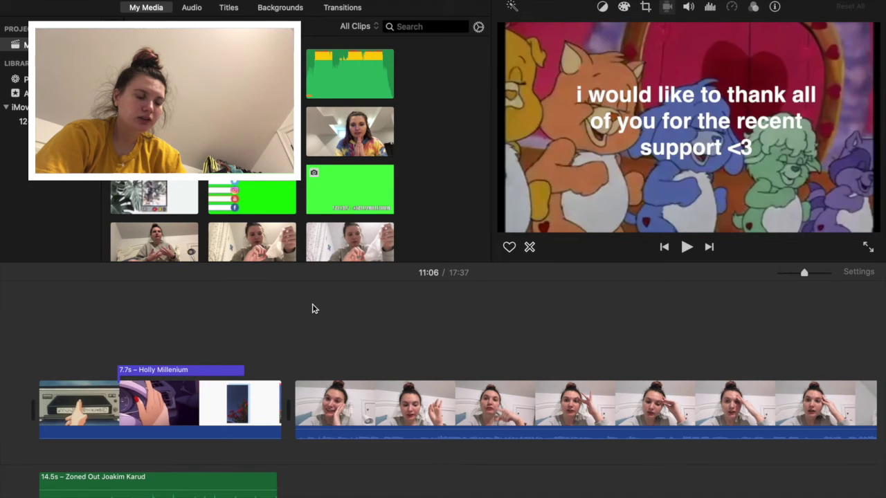
pyautogui.click(429, 318)
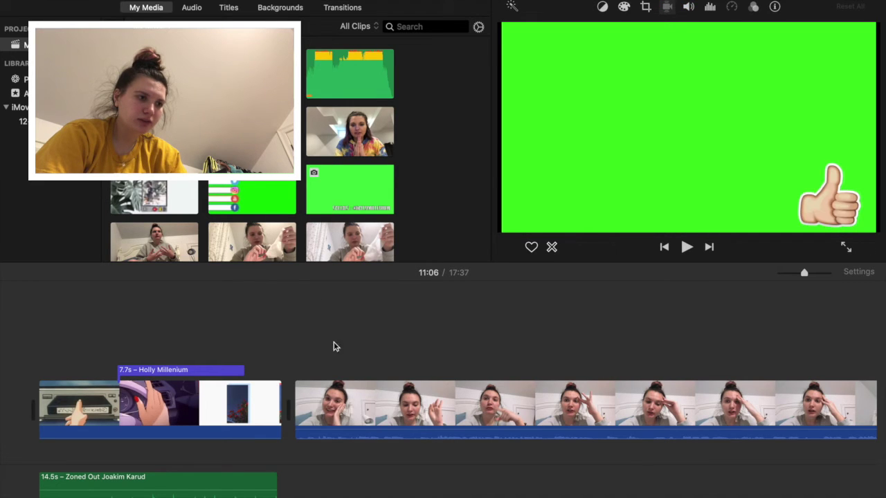
# Step: Place the green-screen subscribe clip above the talking-head clip and preview its subscribe part
pyautogui.moveTo(311, 356); pyautogui.dragTo(299, 357)
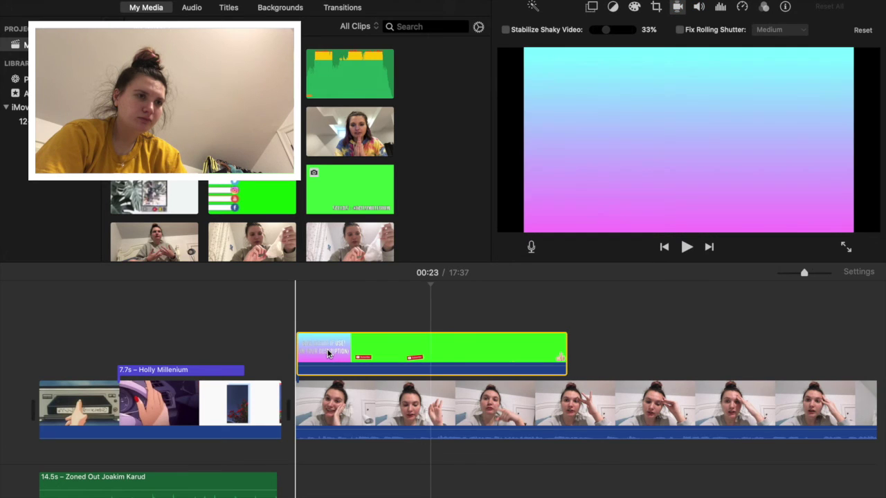
pyautogui.click(326, 352)
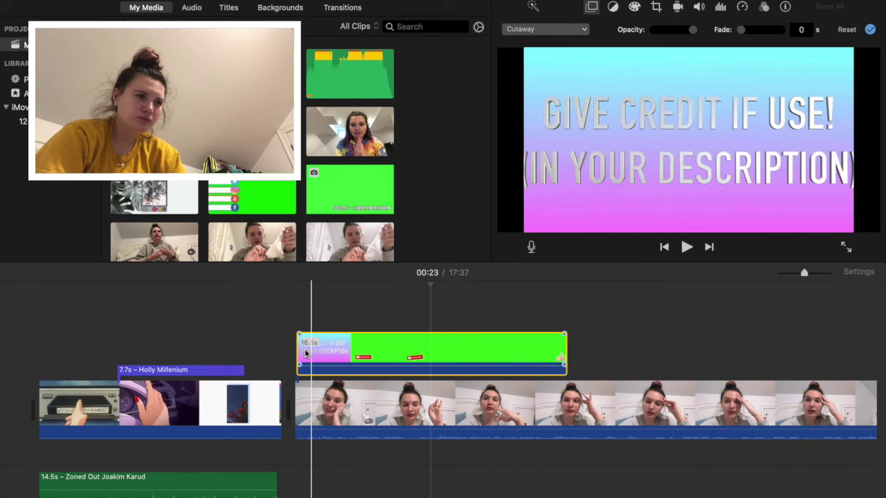
pyautogui.click(298, 352)
pyautogui.click(386, 359)
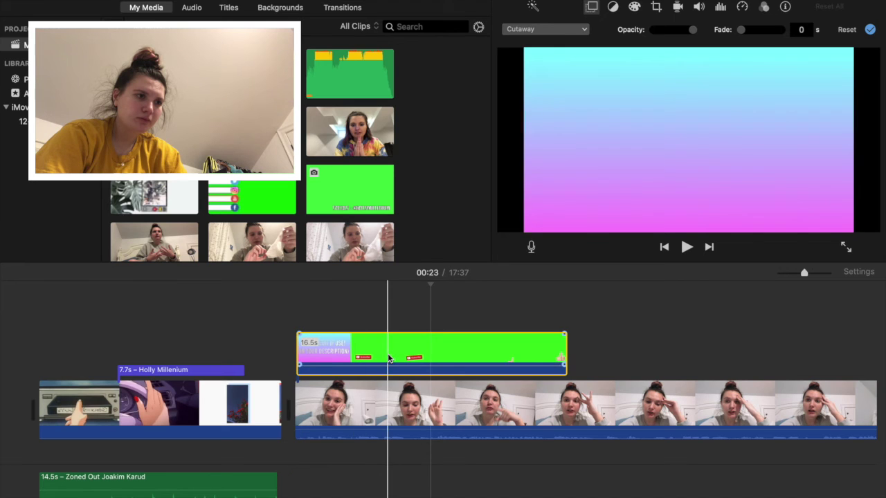
pyautogui.click(299, 354)
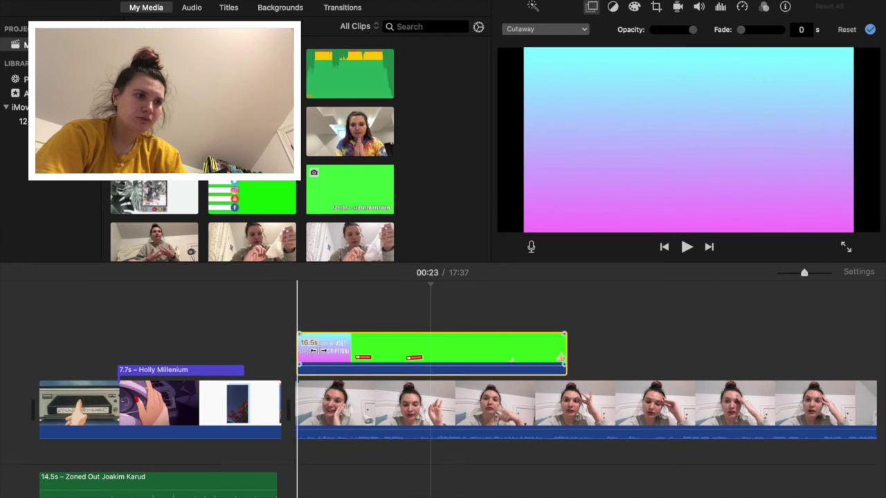
# Step: Trim the overlay's start from 13.4s to about 12.2s to cut off the credit intro
pyautogui.moveTo(299, 353); pyautogui.dragTo(336, 352)
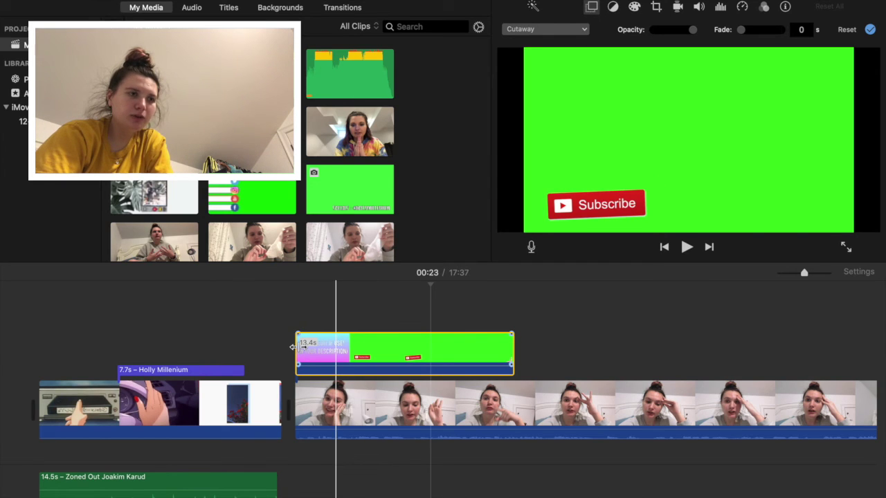
pyautogui.moveTo(298, 348); pyautogui.dragTo(303, 348)
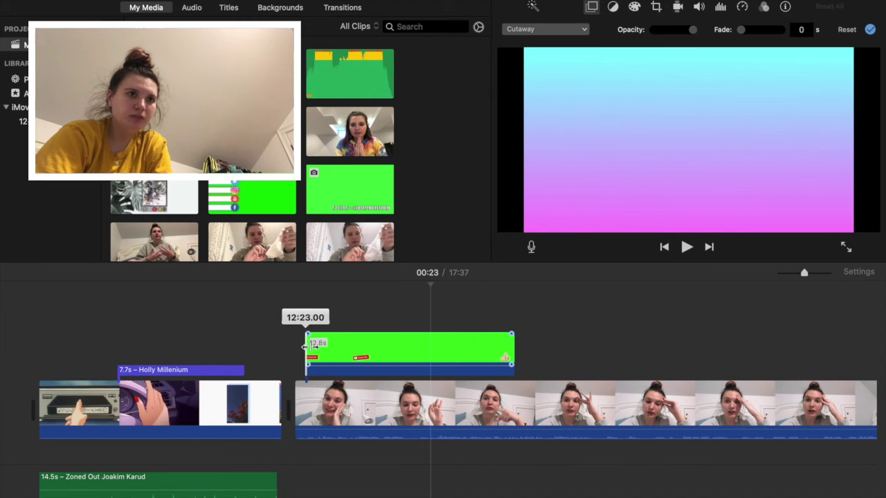
pyautogui.moveTo(311, 346); pyautogui.dragTo(313, 347)
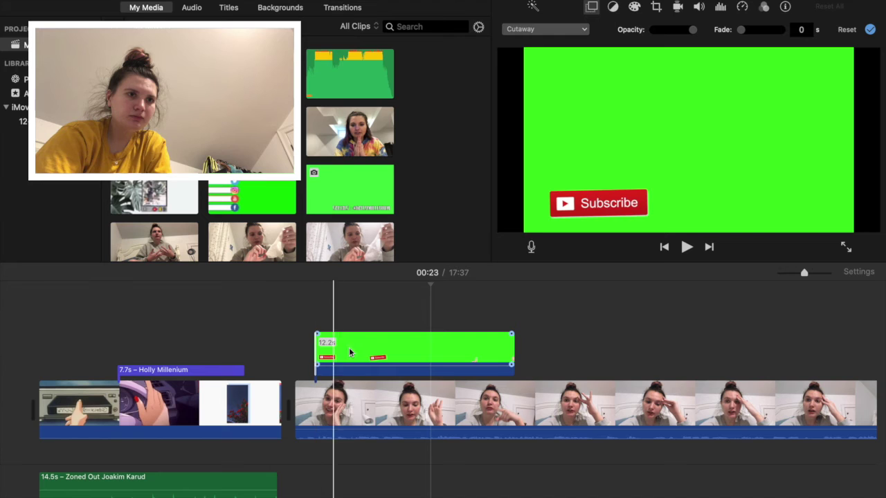
# Step: Align the subscribe overlay with the talking-head clip's start and set it to Green/Blue Screen
pyautogui.click(337, 353)
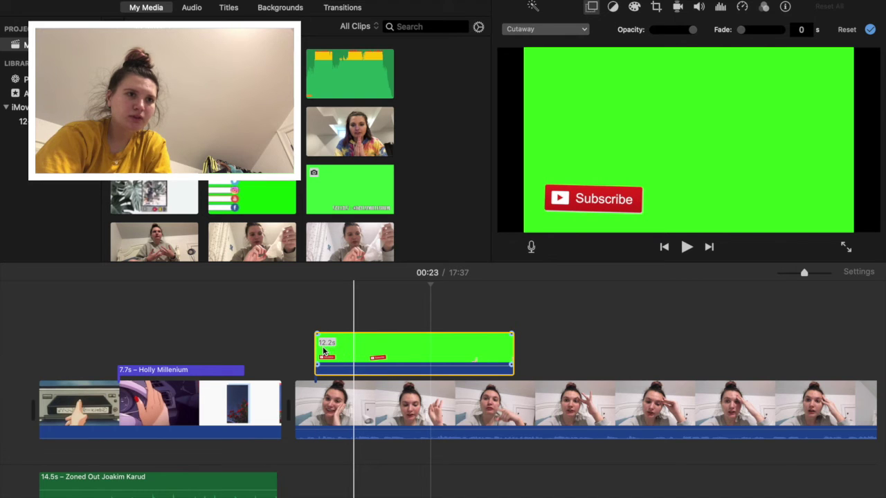
pyautogui.moveTo(346, 352); pyautogui.dragTo(321, 350)
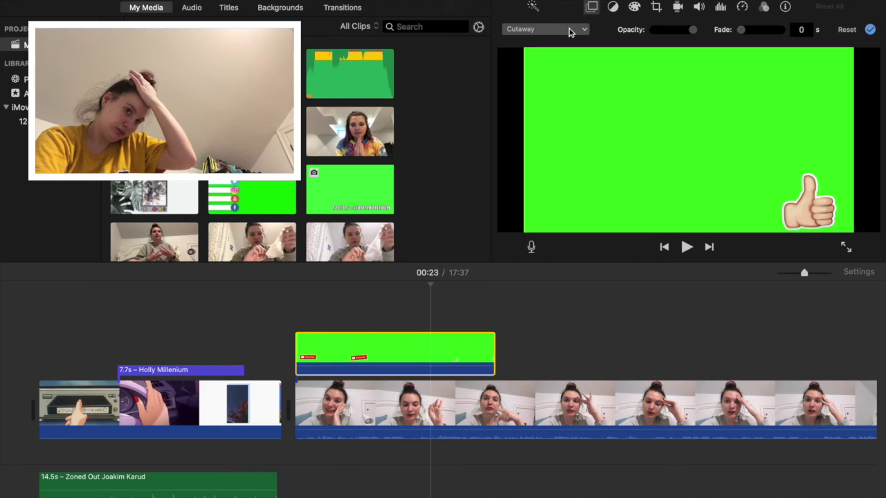
pyautogui.click(569, 29)
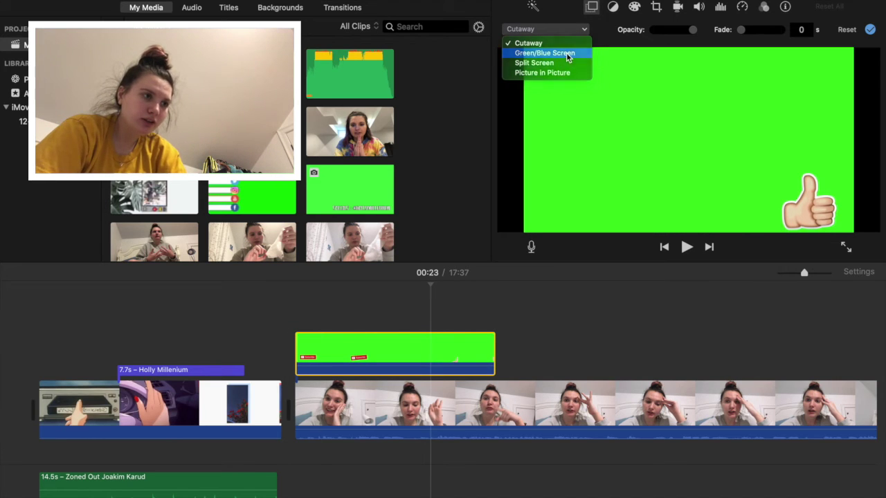
pyautogui.click(545, 141)
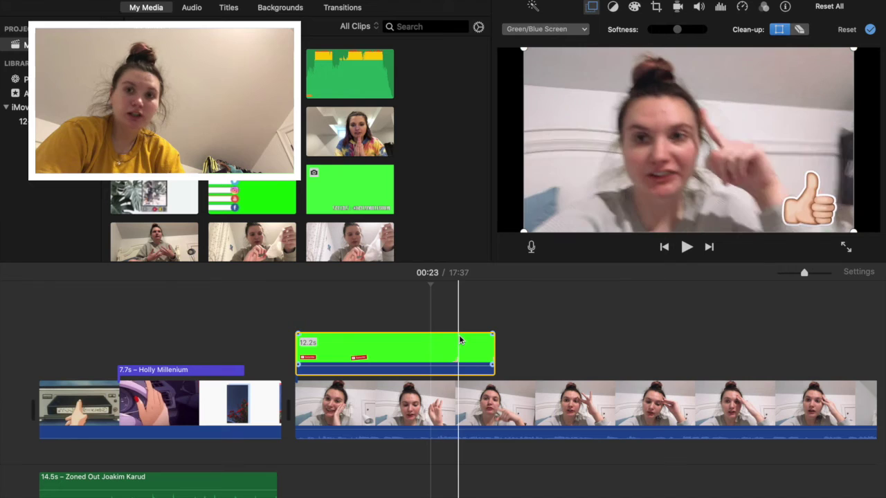
pyautogui.click(599, 311)
pyautogui.click(549, 329)
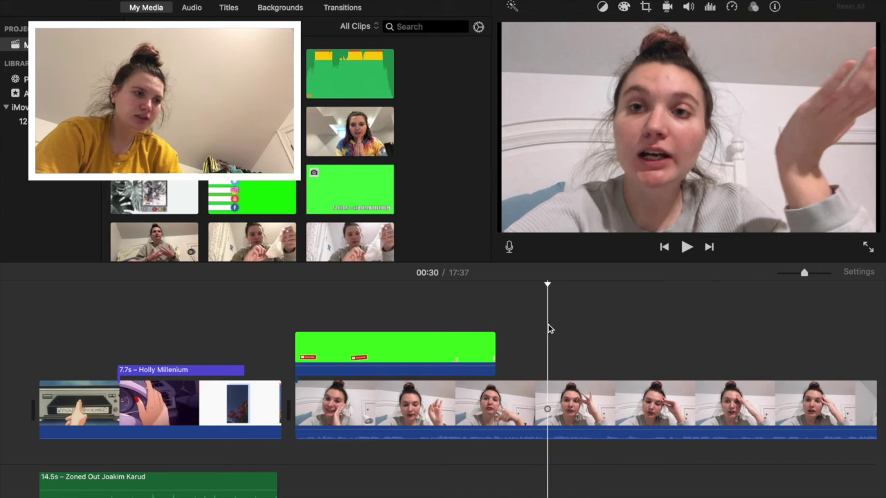
# Step: Add the green socials overlay near 01:13 and switch it from Cutaway to Green/Blue Screen
pyautogui.hscroll(10, 549, 328)
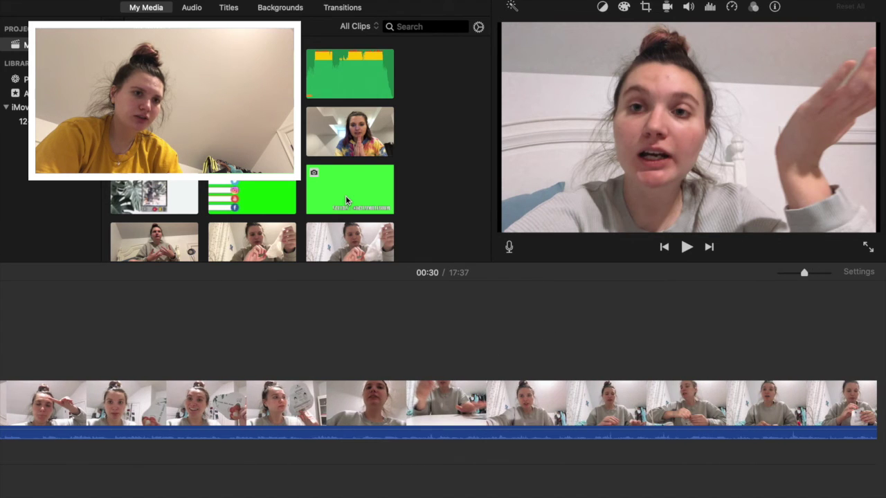
pyautogui.moveTo(345, 195); pyautogui.dragTo(291, 357)
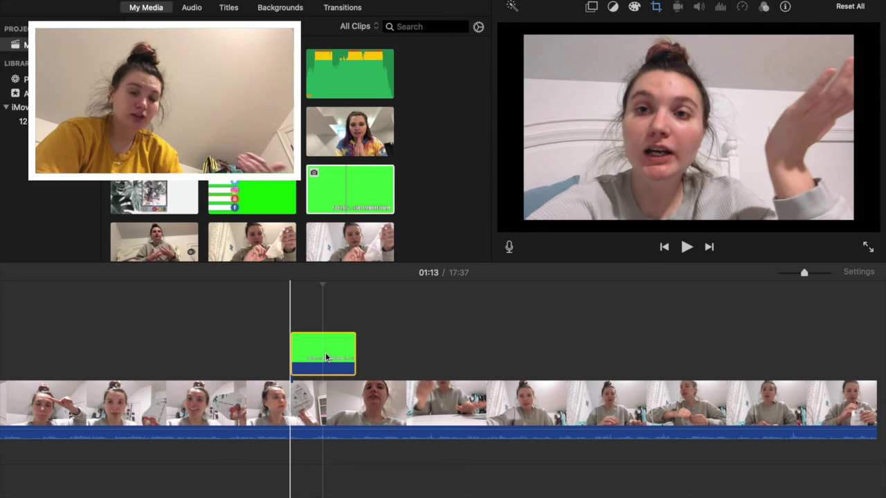
pyautogui.click(325, 353)
pyautogui.click(560, 29)
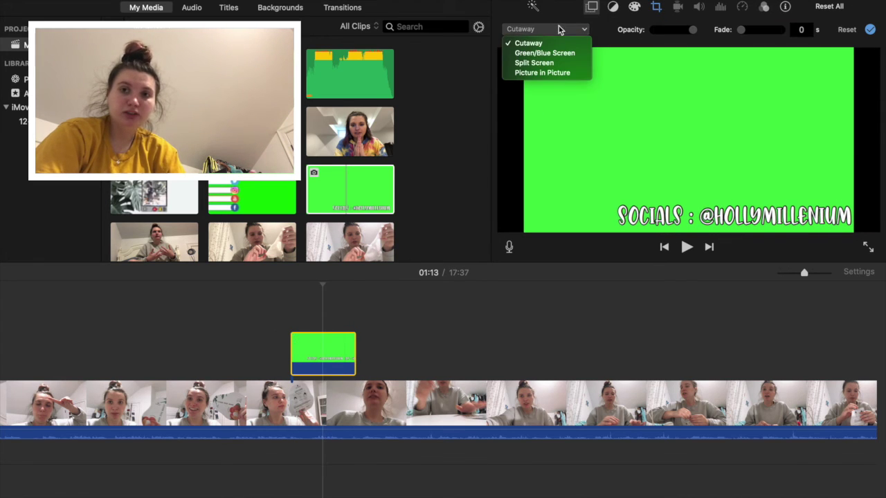
pyautogui.click(553, 54)
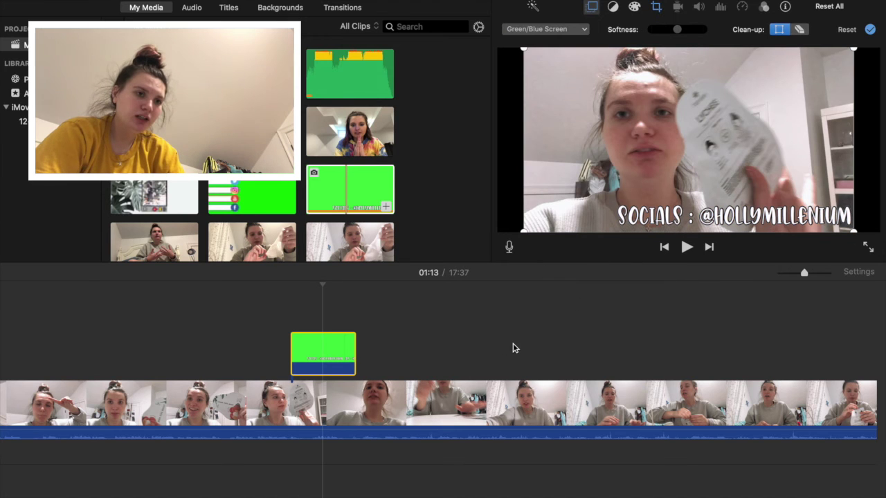
# Step: Select the 6.5-minute clip at 10:56 to start its dominant-motion stabilization analysis
pyautogui.hscroll(20, 513, 348)
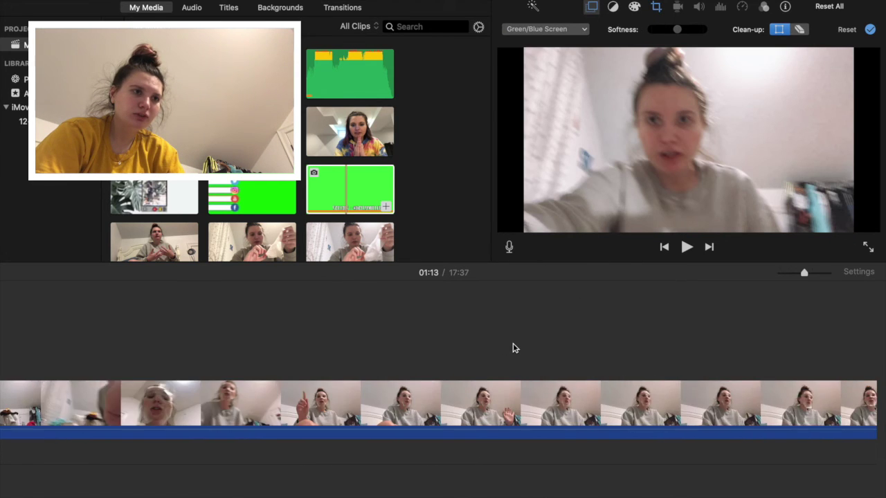
pyautogui.hscroll(10, 513, 348)
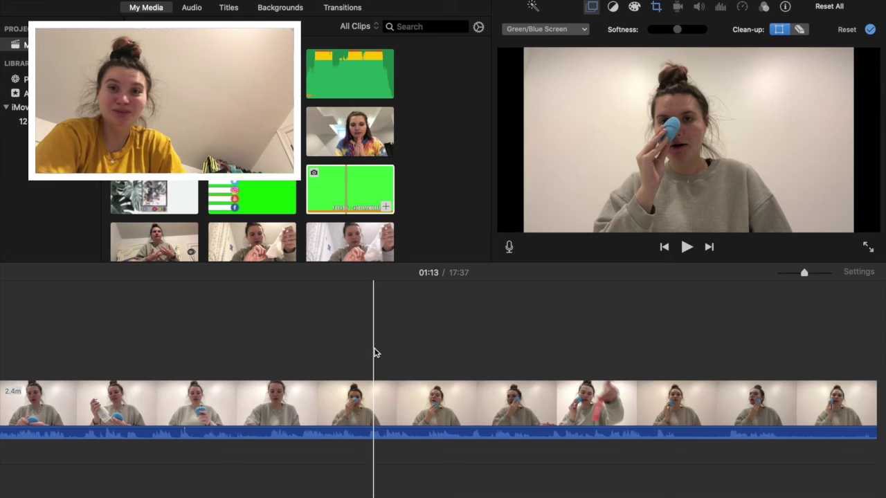
pyautogui.hscroll(15, 374, 353)
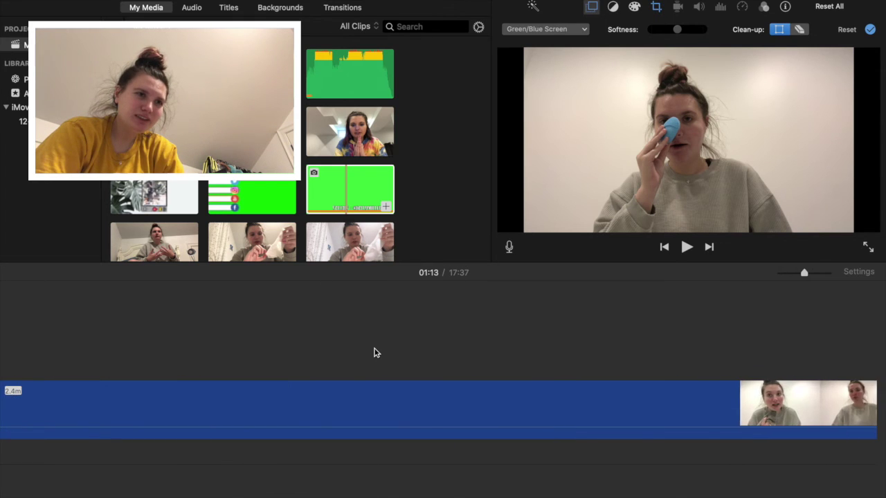
pyautogui.hscroll(10, 374, 353)
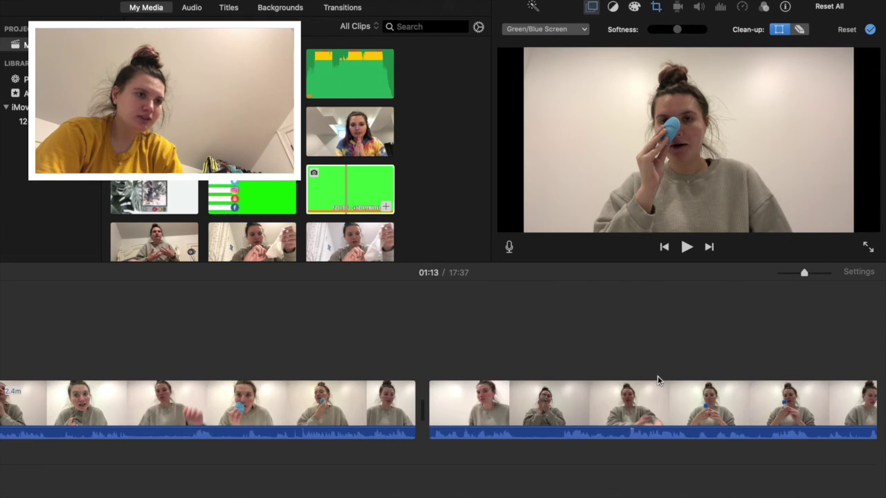
pyautogui.hscroll(10, 658, 376)
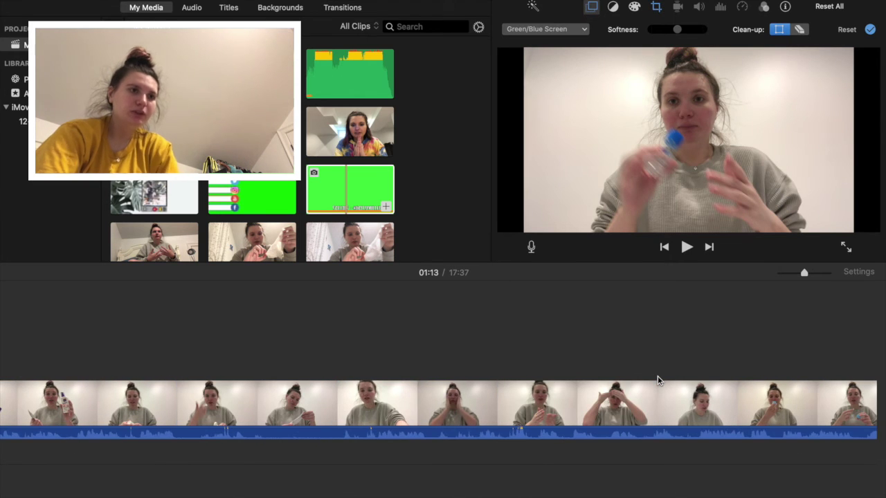
pyautogui.hscroll(10, 657, 376)
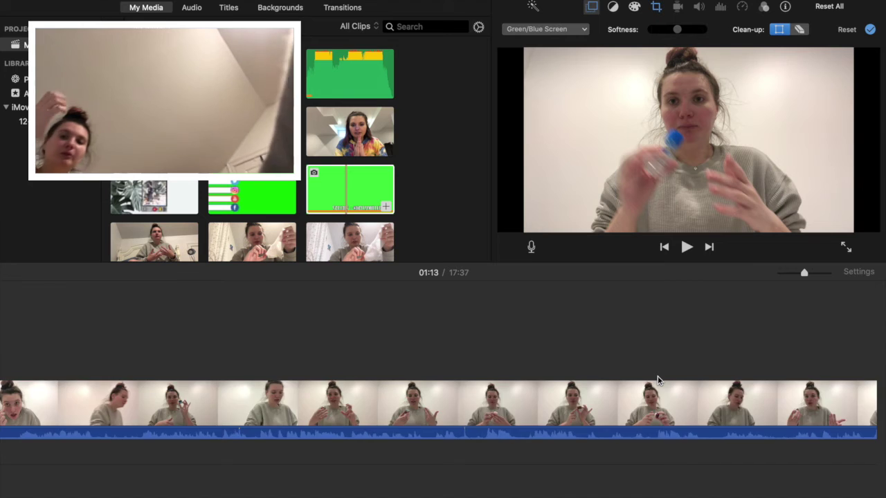
pyautogui.hscroll(15, 657, 375)
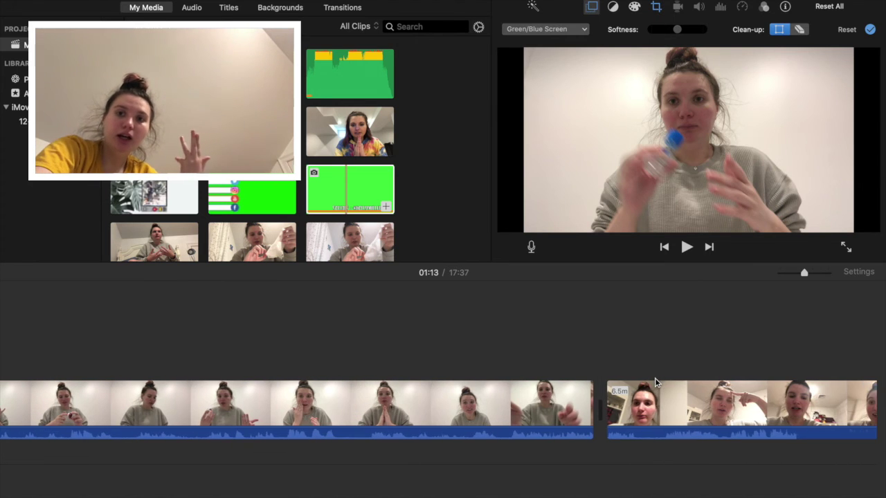
pyautogui.click(643, 393)
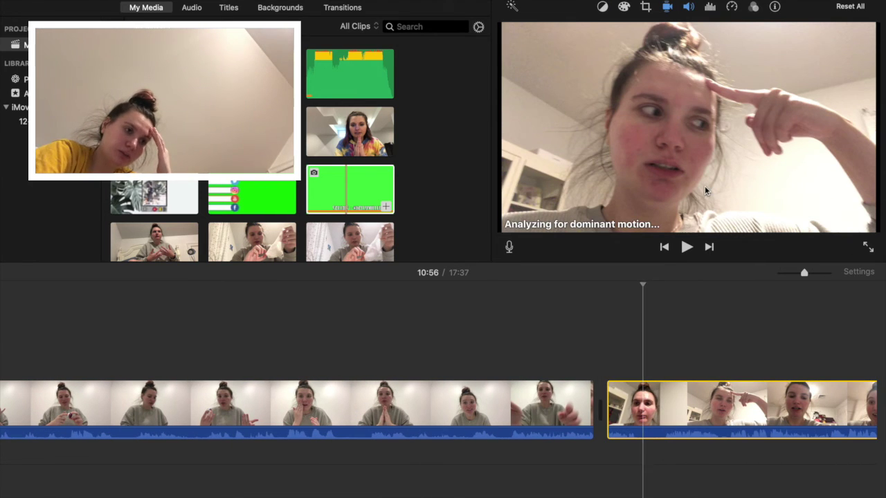
pyautogui.hscroll(15, 655, 307)
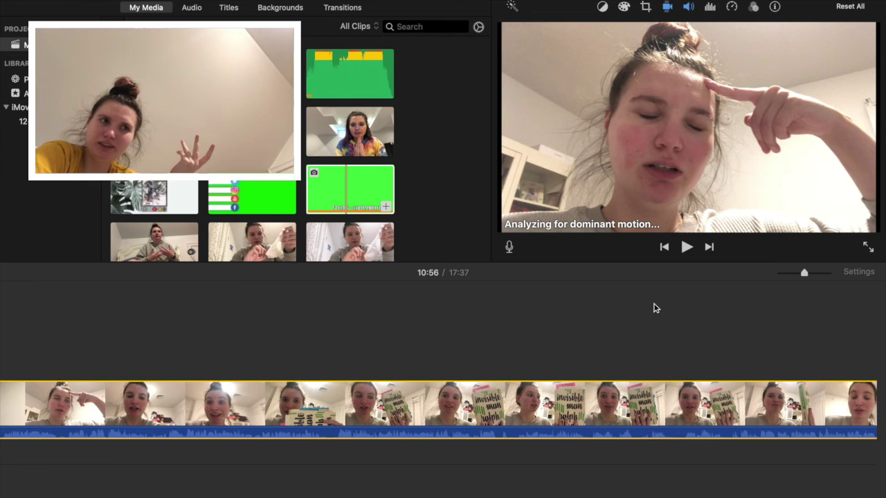
pyautogui.hscroll(20, 652, 312)
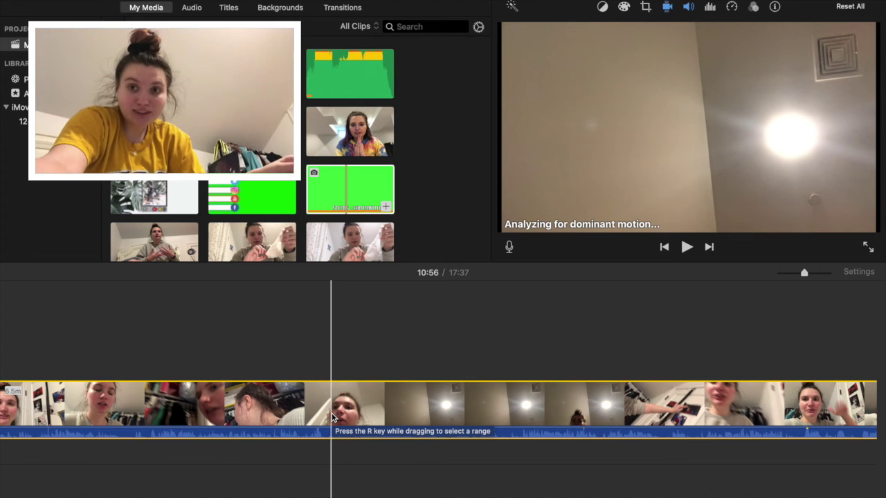
pyautogui.hscroll(2, 331, 412)
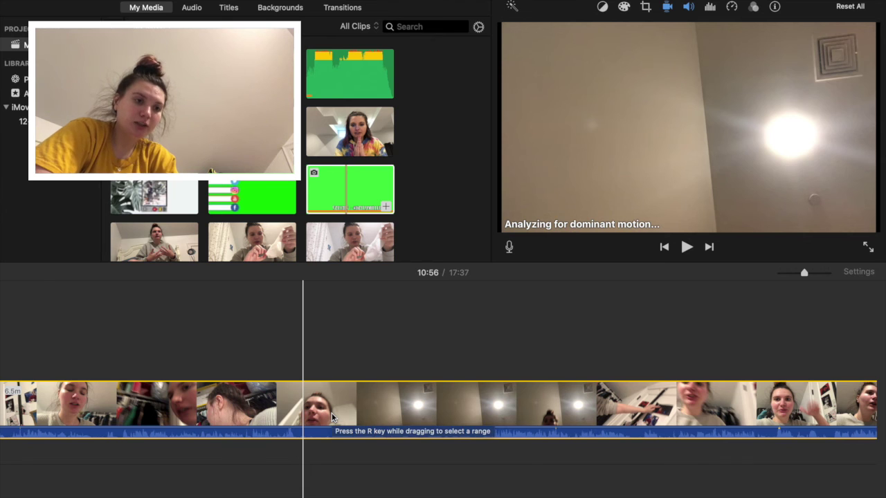
pyautogui.hscroll(10, 332, 412)
pyautogui.hscroll(2, 332, 415)
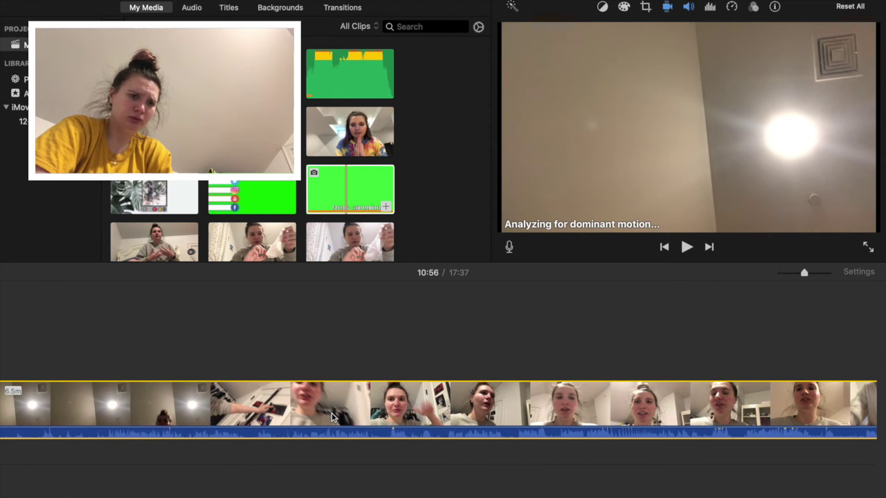
pyautogui.hscroll(6, 408, 402)
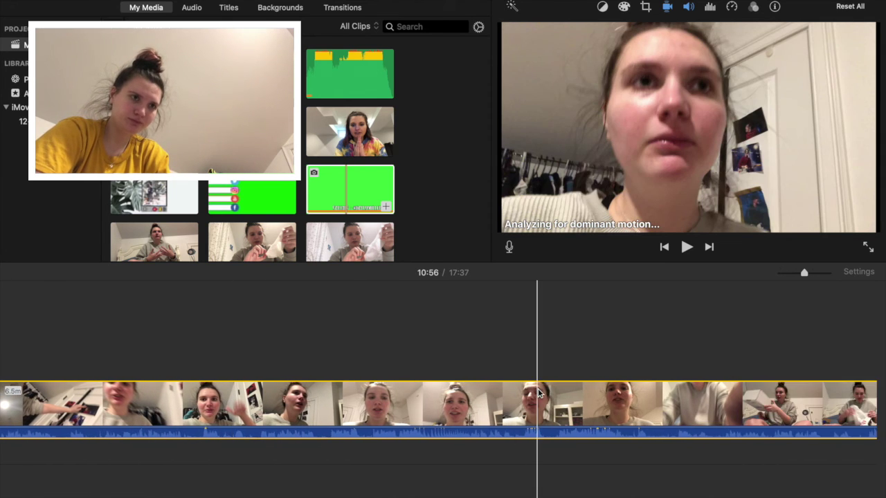
pyautogui.hscroll(15, 539, 393)
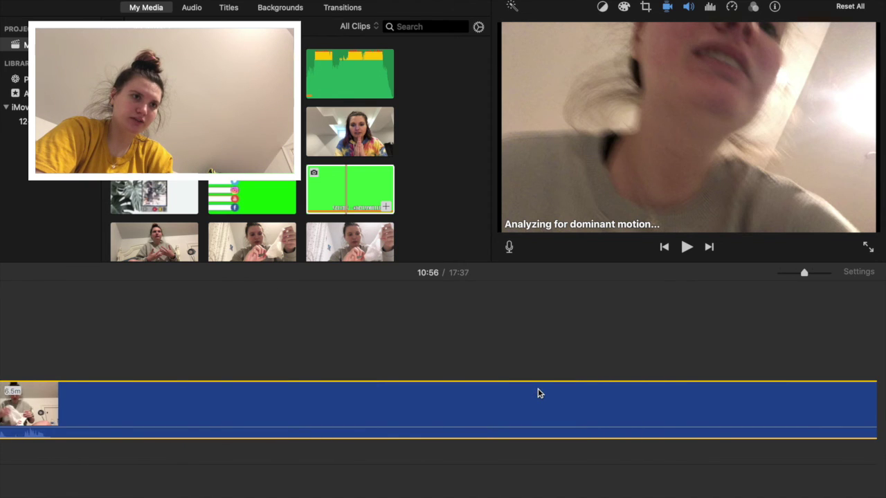
pyautogui.hscroll(3, 496, 429)
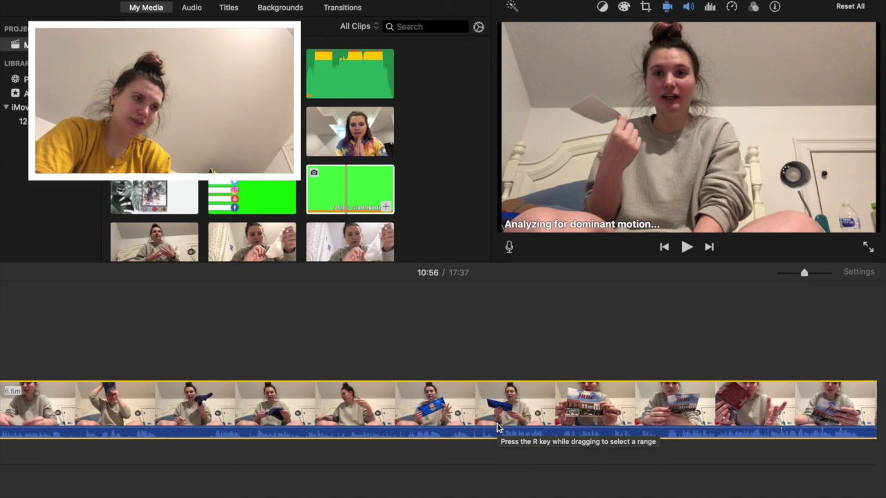
pyautogui.click(557, 421)
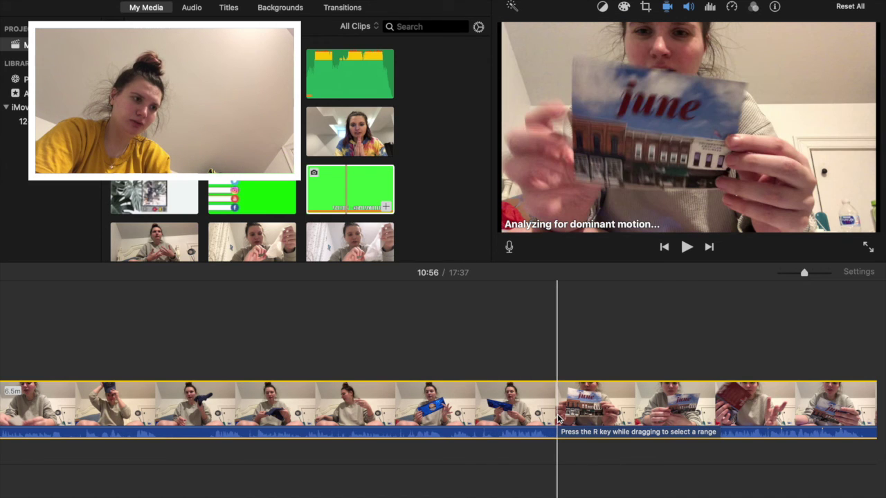
pyautogui.hscroll(8, 558, 418)
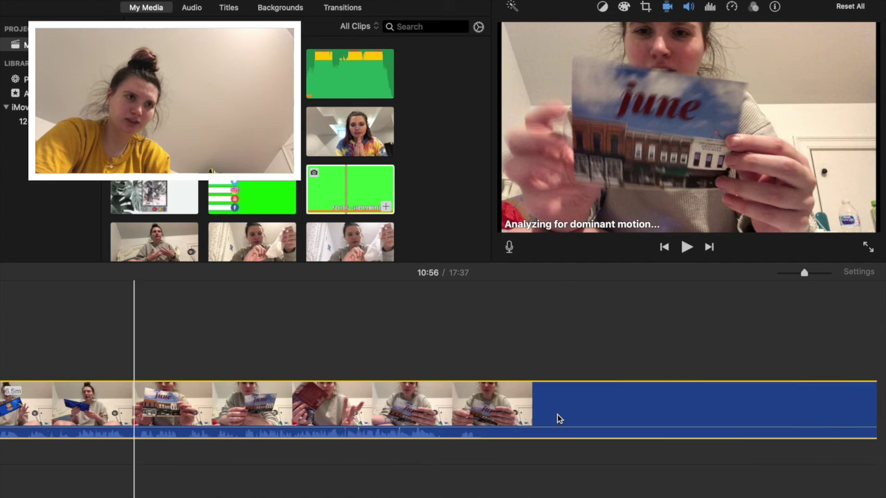
pyautogui.hscroll(10, 526, 419)
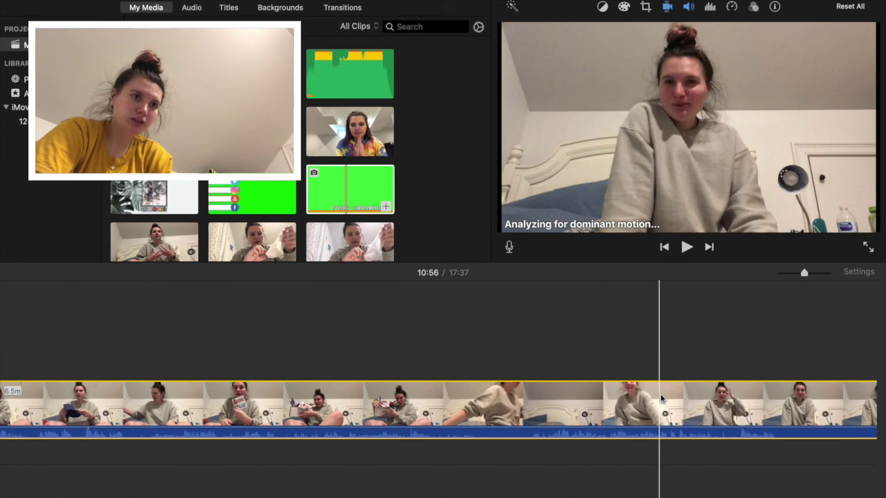
pyautogui.hscroll(10, 660, 395)
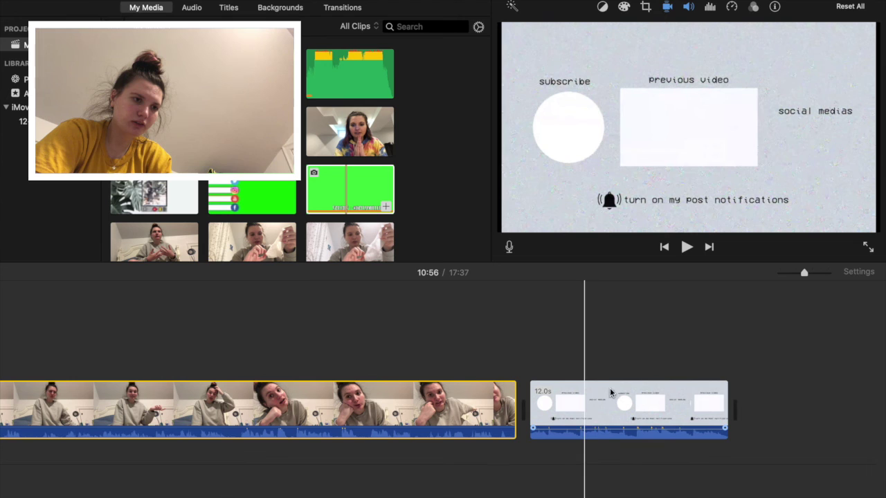
# Step: Scroll back and forth through the timeline to review the overlay and the sheet-mask clip
pyautogui.hscroll(-10, 309, 433)
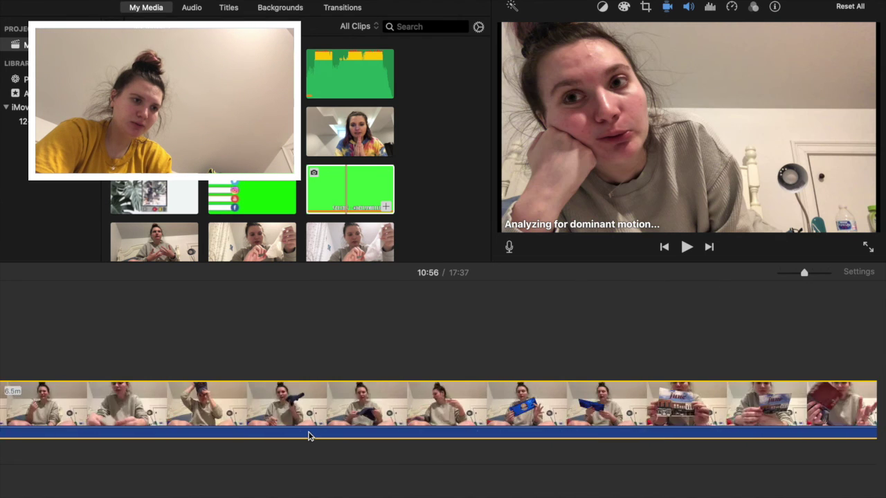
pyautogui.hscroll(-15, 309, 433)
pyautogui.hscroll(3, 339, 425)
pyautogui.hscroll(10, 555, 372)
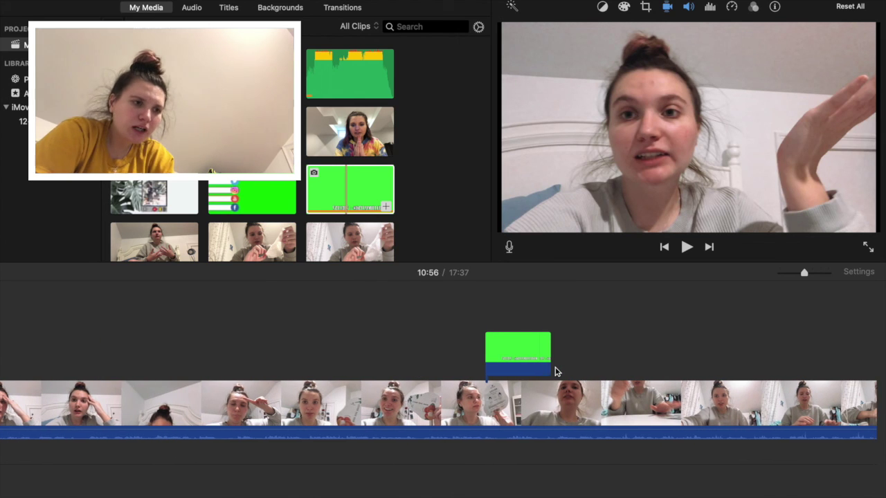
pyautogui.hscroll(10, 556, 371)
pyautogui.hscroll(15, 552, 399)
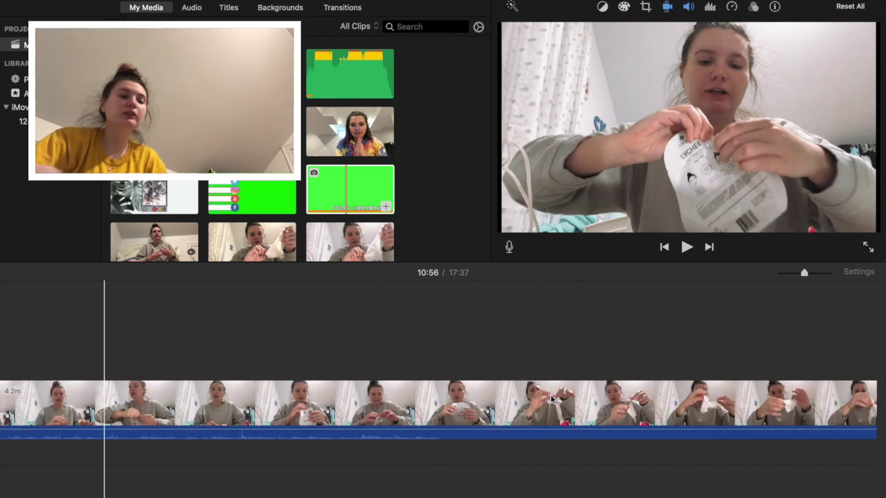
pyautogui.hscroll(10, 544, 413)
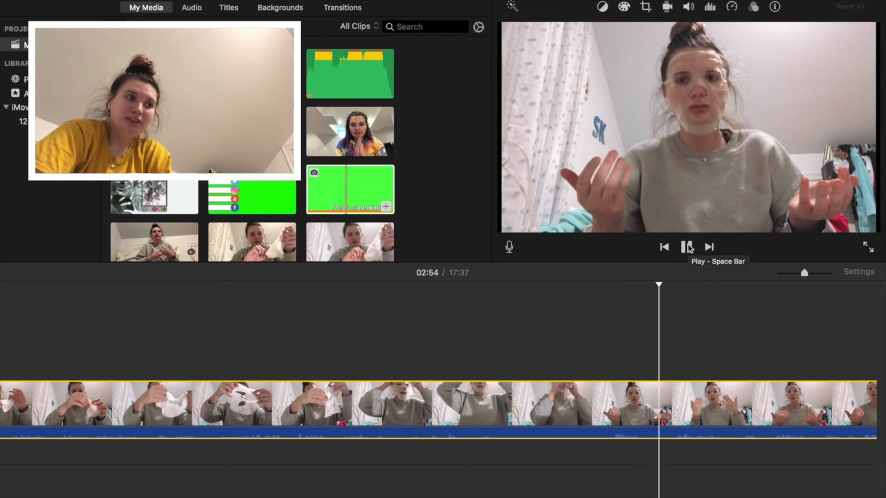
# Step: Stop playback at 02:55 and move on to the 3.8-minute clip after the face-mask clip
pyautogui.click(688, 247)
pyautogui.hscroll(15, 623, 355)
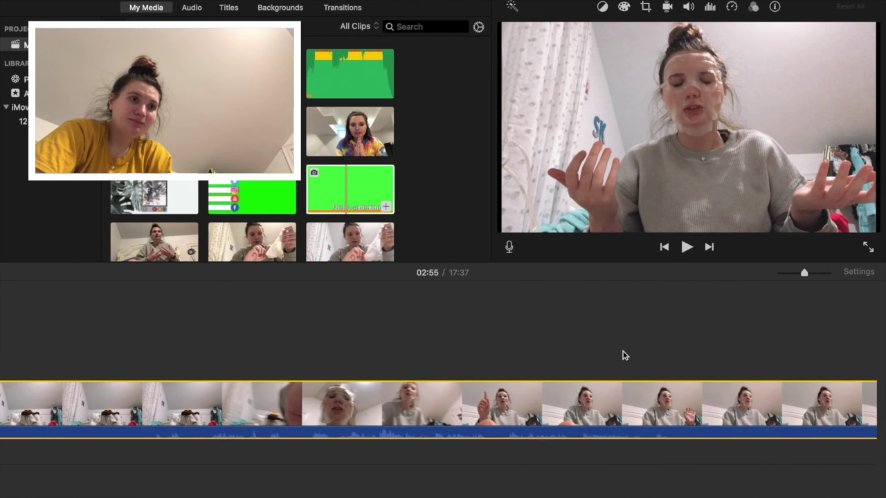
pyautogui.hscroll(15, 623, 355)
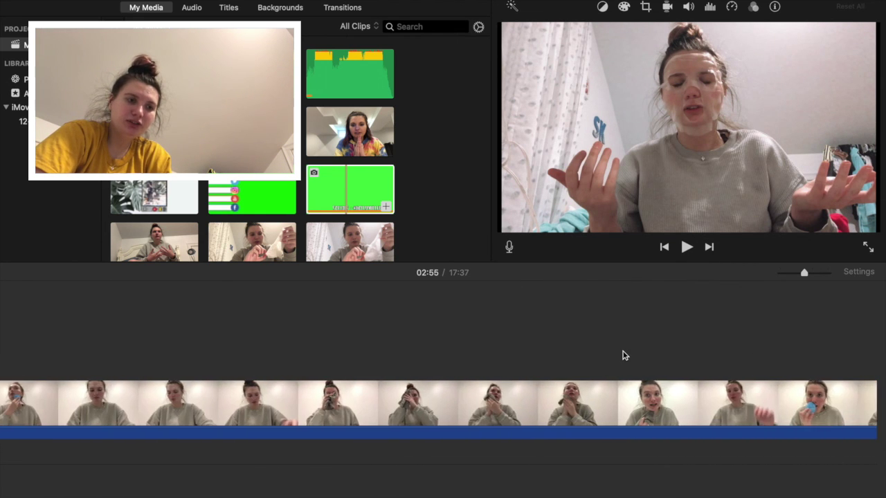
pyautogui.hscroll(15, 623, 355)
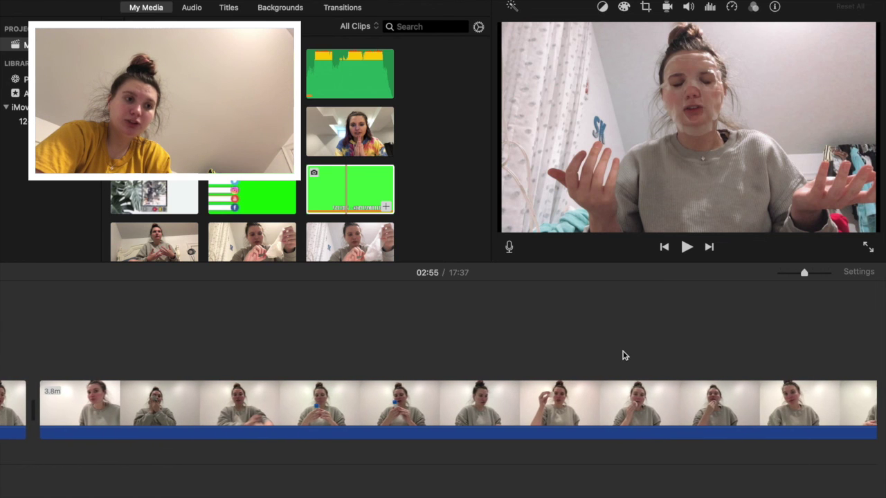
pyautogui.hscroll(10, 623, 355)
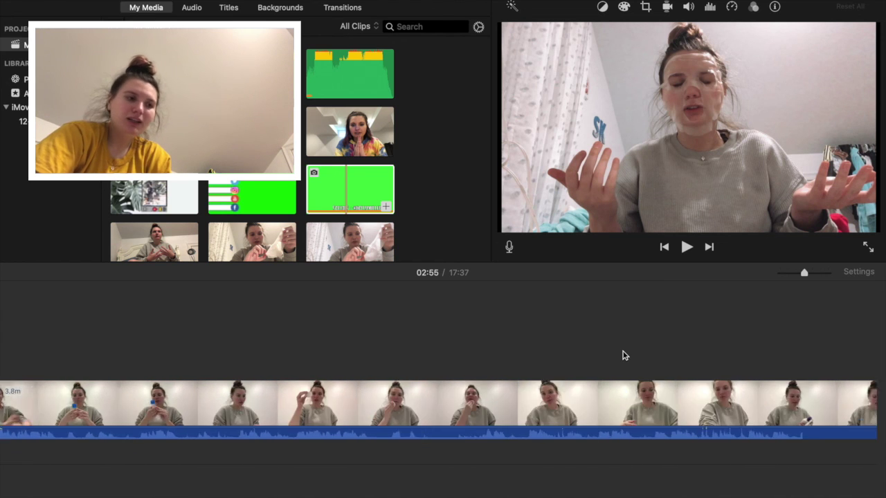